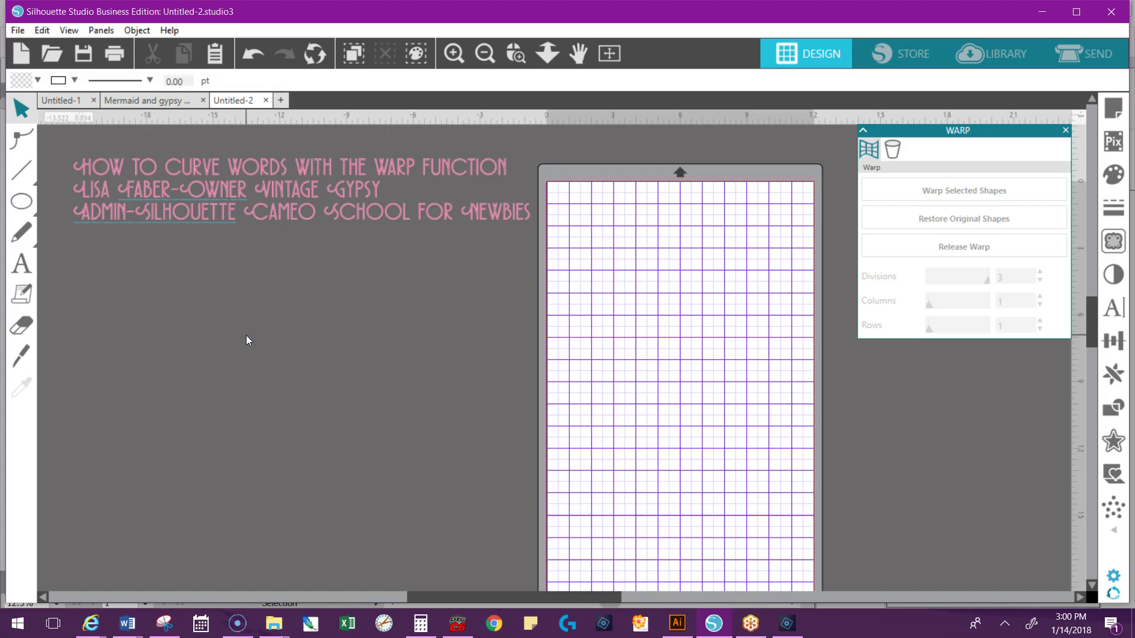
# Step: Activate the Text tool from the left toolbar to start adding text
pyautogui.click(229, 402)
pyautogui.click(22, 264)
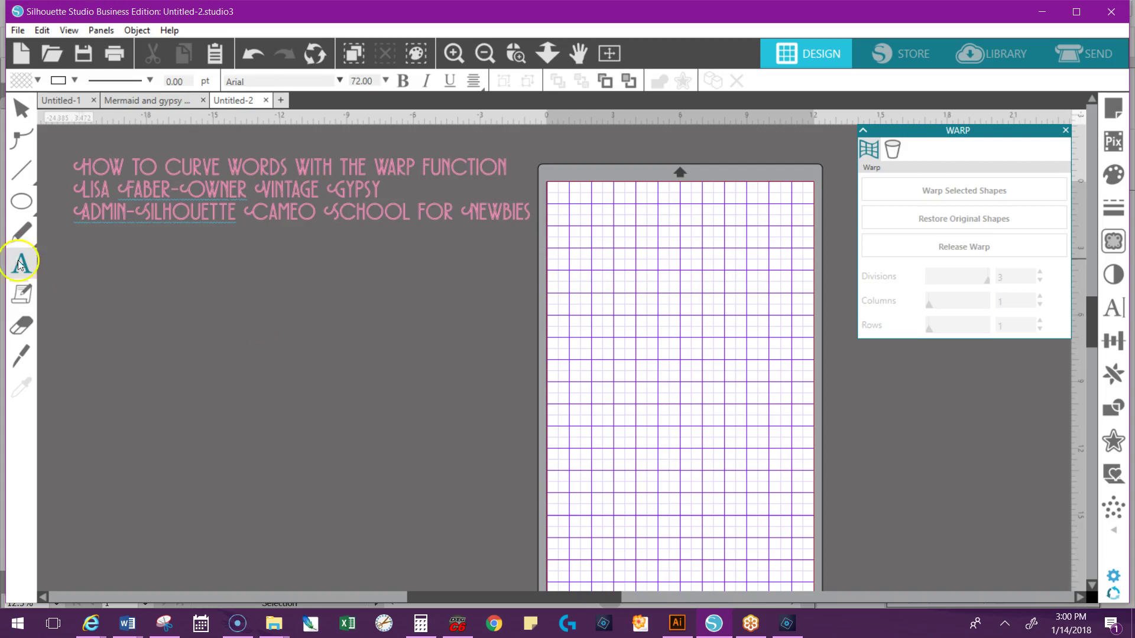
# Step: Type 'Warp Words' in a new text box on the canvas, fixing the typos
pyautogui.click(319, 327)
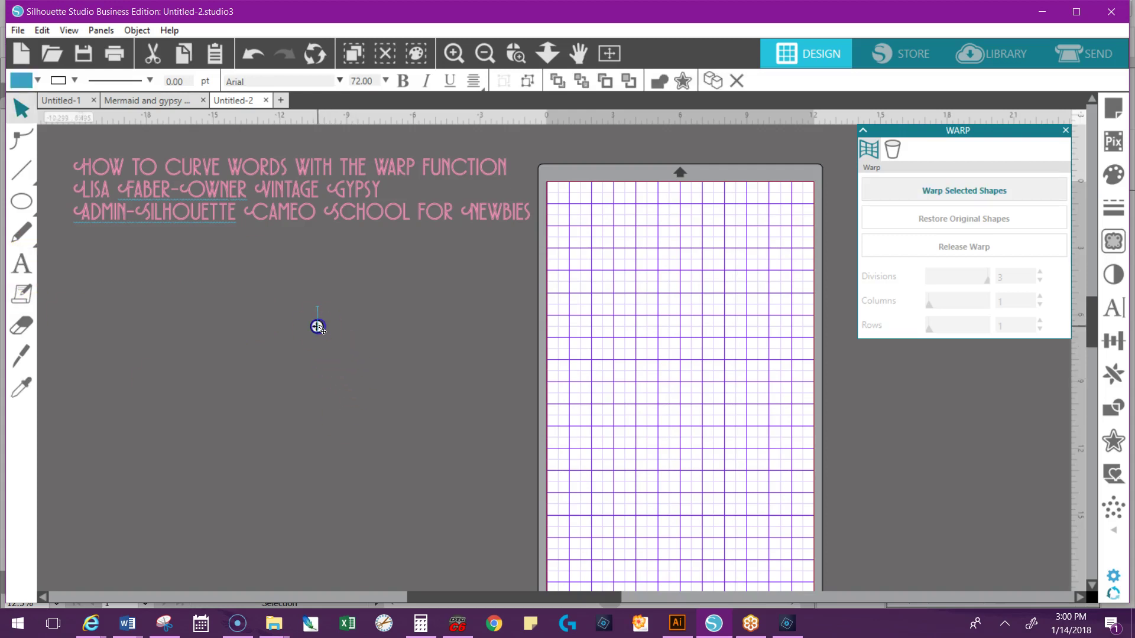
pyautogui.write('Warp')
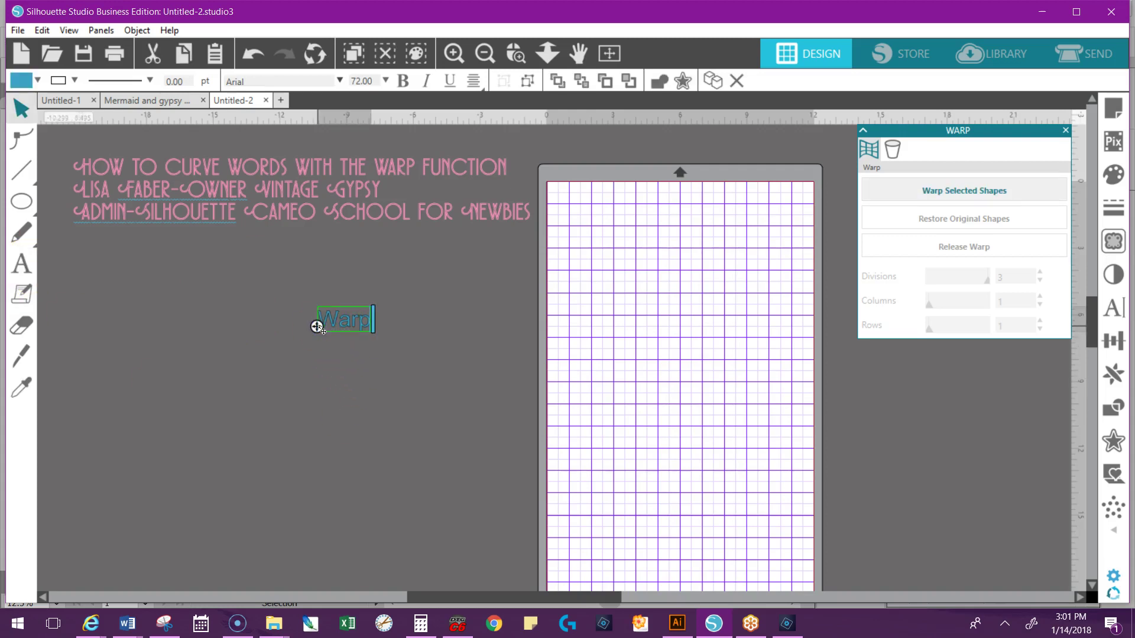
pyautogui.write(' Worddd')
pyautogui.press('BackSpace')
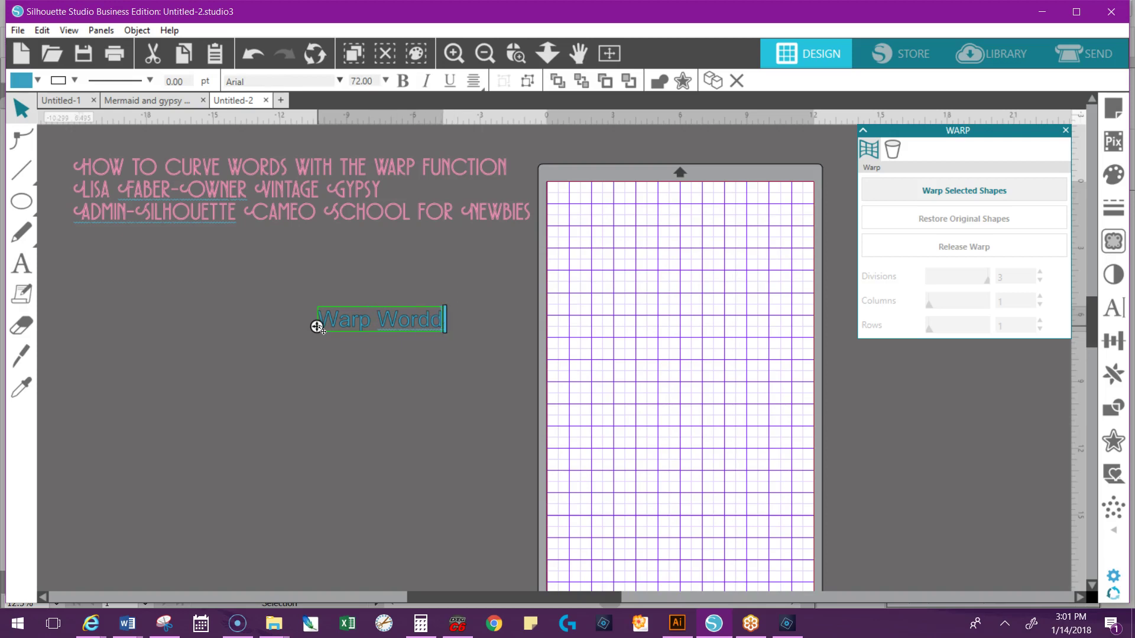
pyautogui.press('BackSpace')
pyautogui.write('s')
pyautogui.click(444, 385)
pyautogui.click(337, 299)
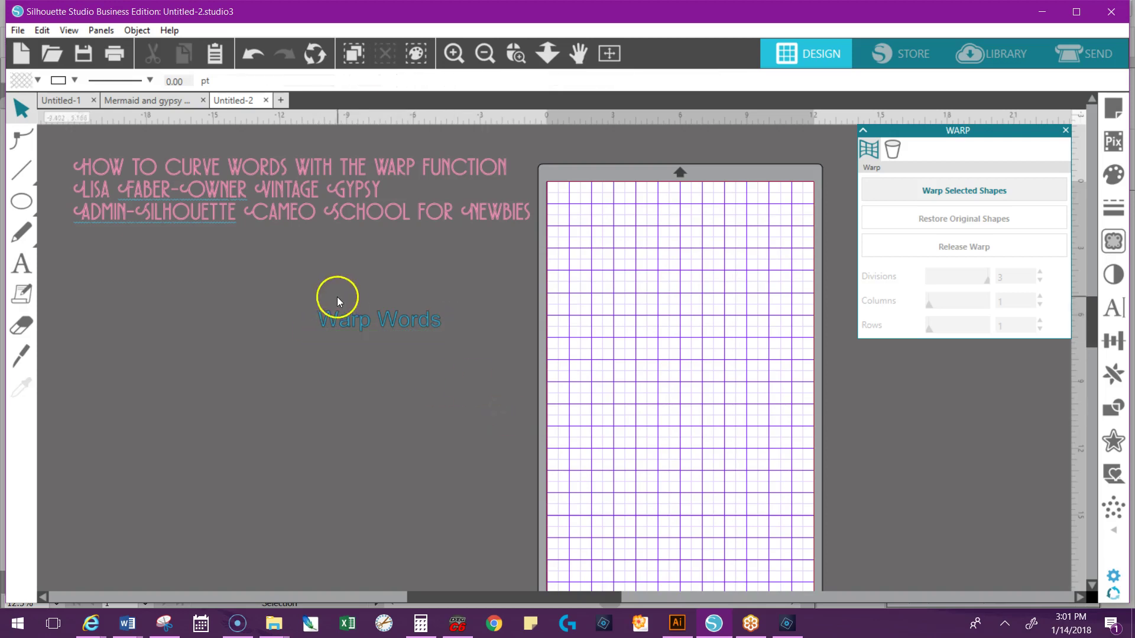
# Step: Set 'Warp Words' to Gill Sans Ultra Bold, enlarge it to 160.43 pt, and reposition it
pyautogui.click(349, 330)
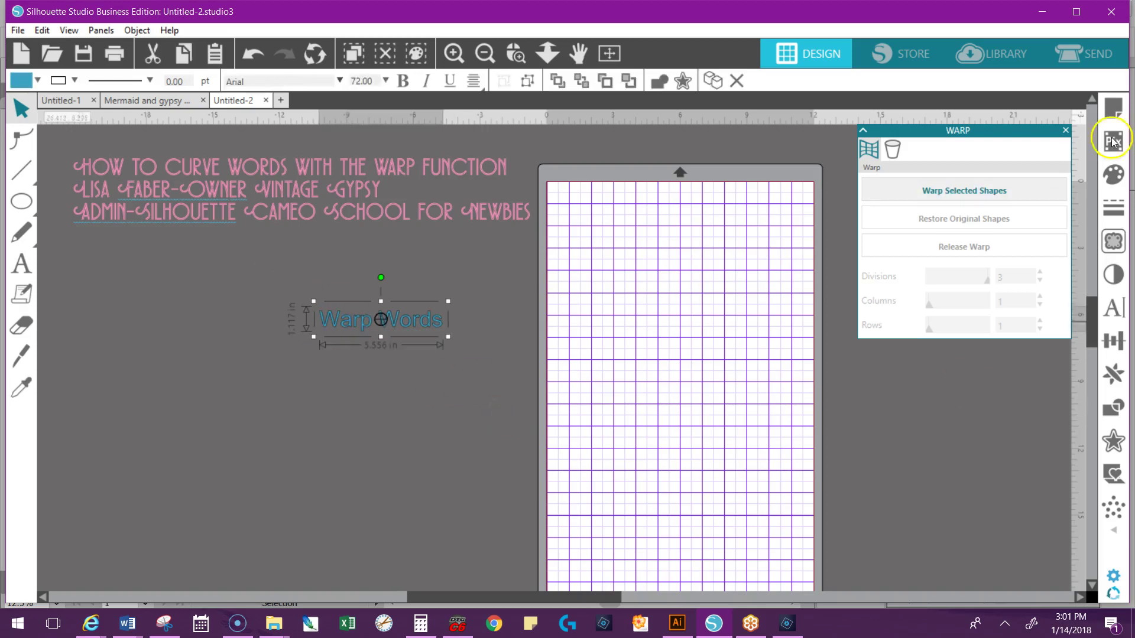
pyautogui.click(1111, 307)
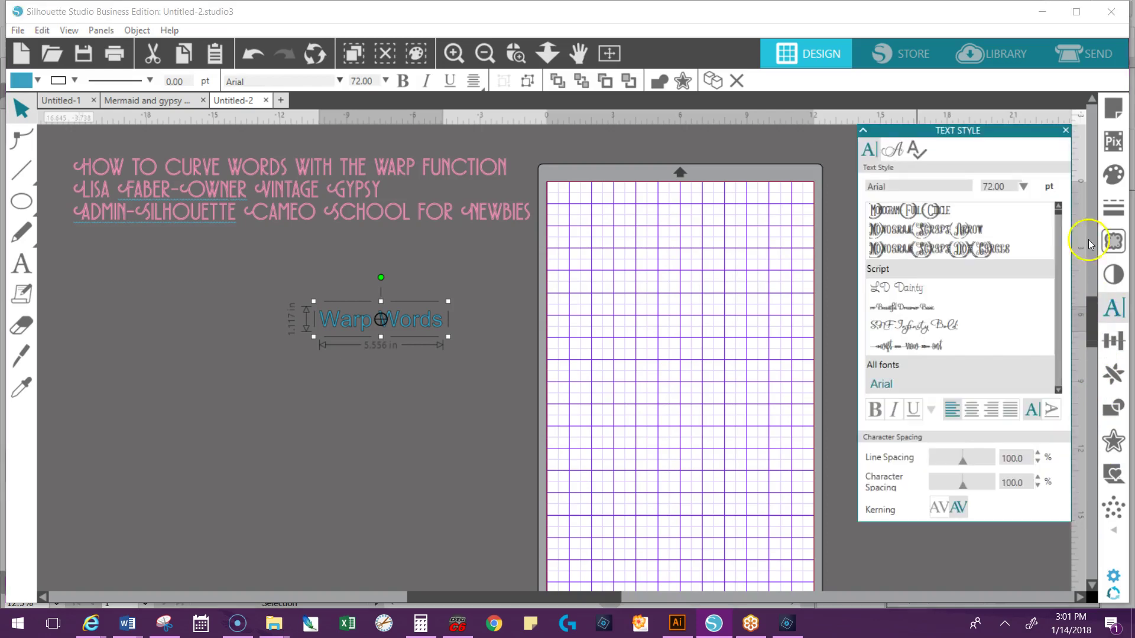
pyautogui.click(1058, 205)
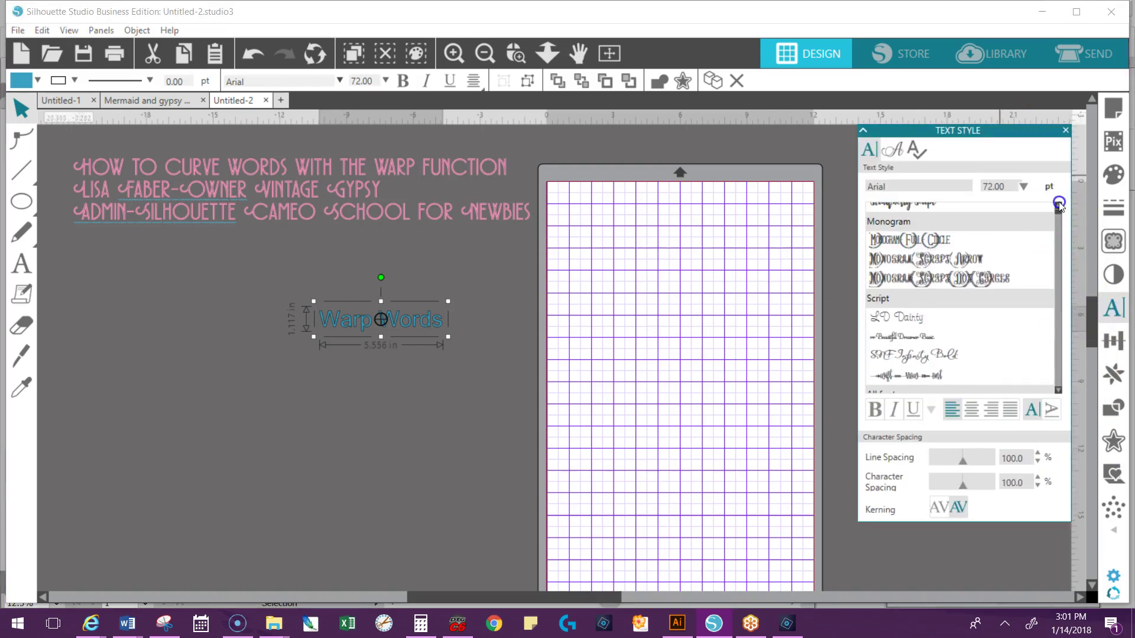
pyautogui.scroll(5, 1058, 205)
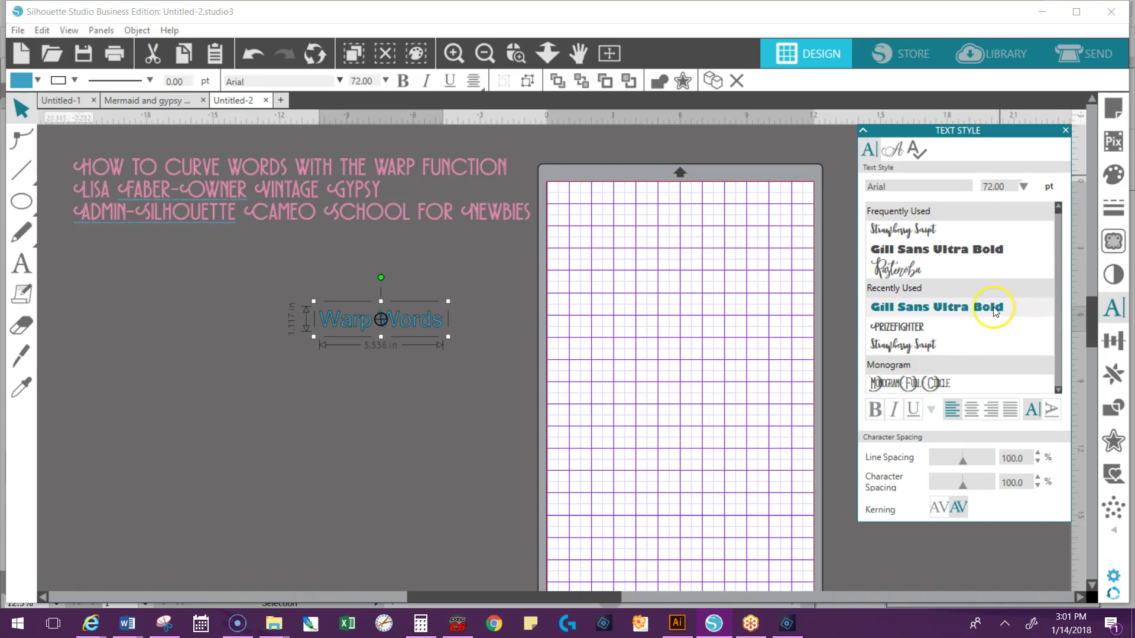
pyautogui.click(995, 309)
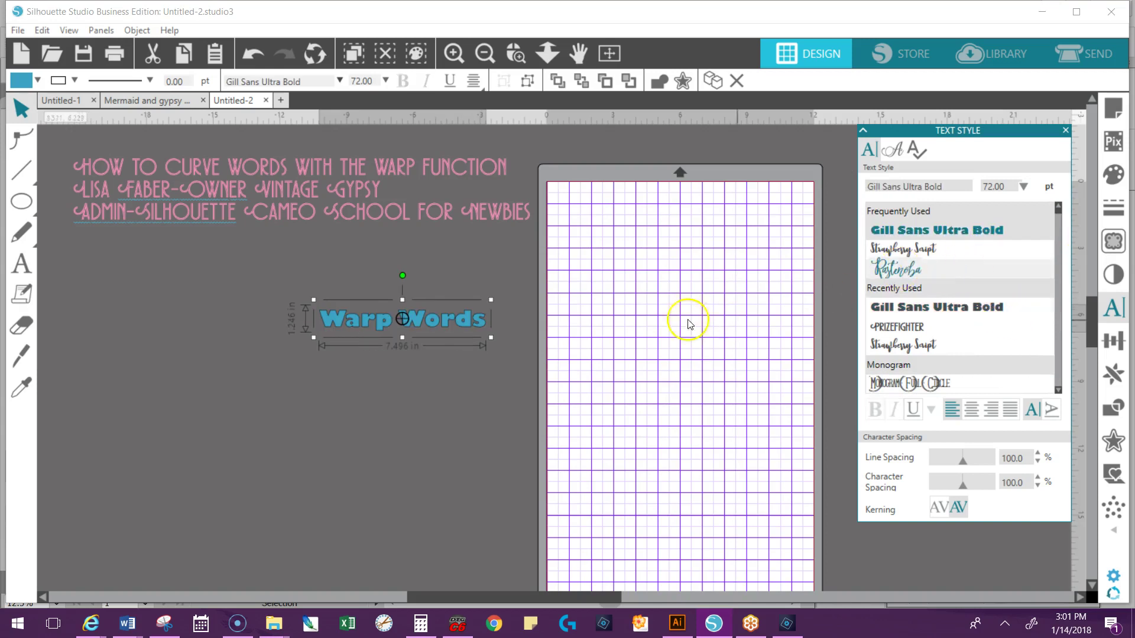
pyautogui.moveTo(491, 337); pyautogui.dragTo(666, 392)
pyautogui.moveTo(638, 337); pyautogui.dragTo(435, 307)
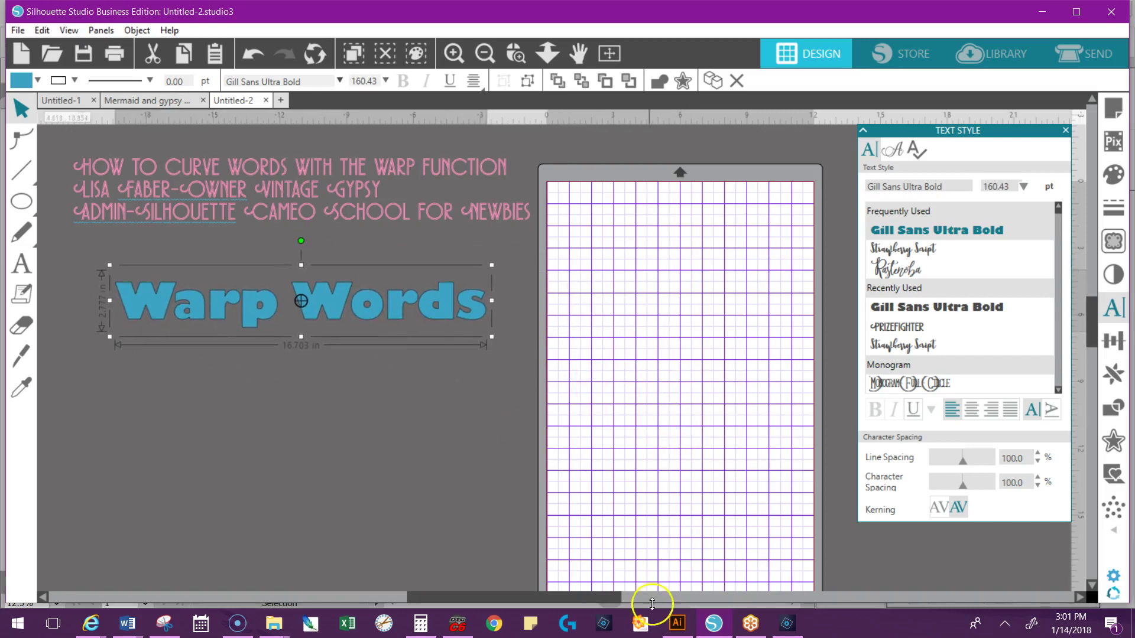
pyautogui.moveTo(605, 595); pyautogui.dragTo(564, 598)
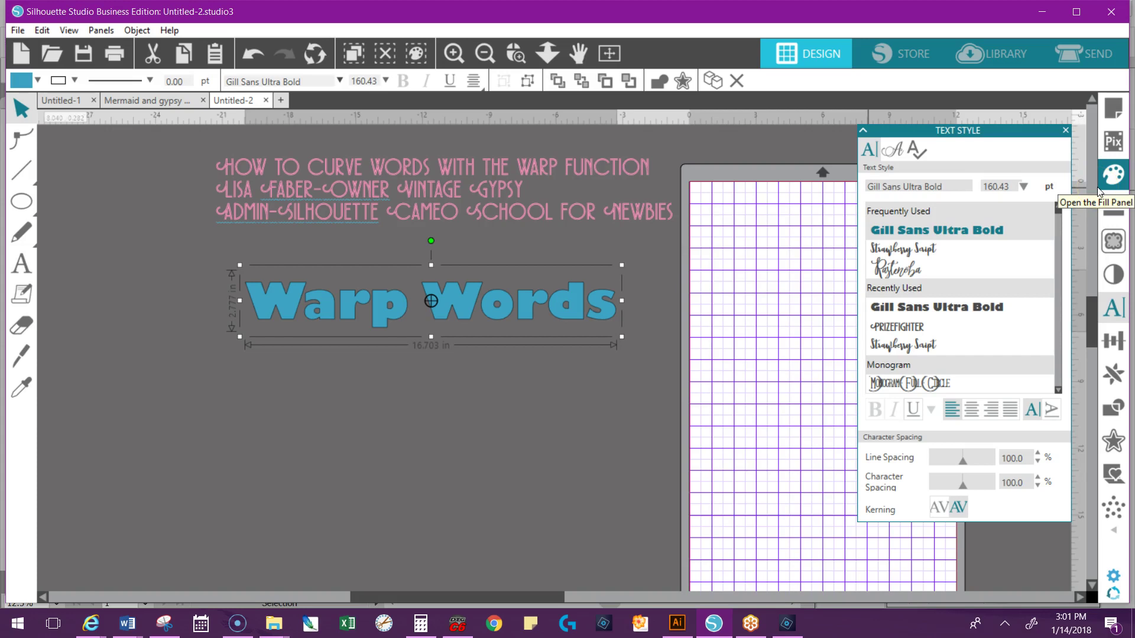
# Step: Bring up the Warp panel's envelope options from the effects flyout beside 'Warp Words'
pyautogui.click(1119, 534)
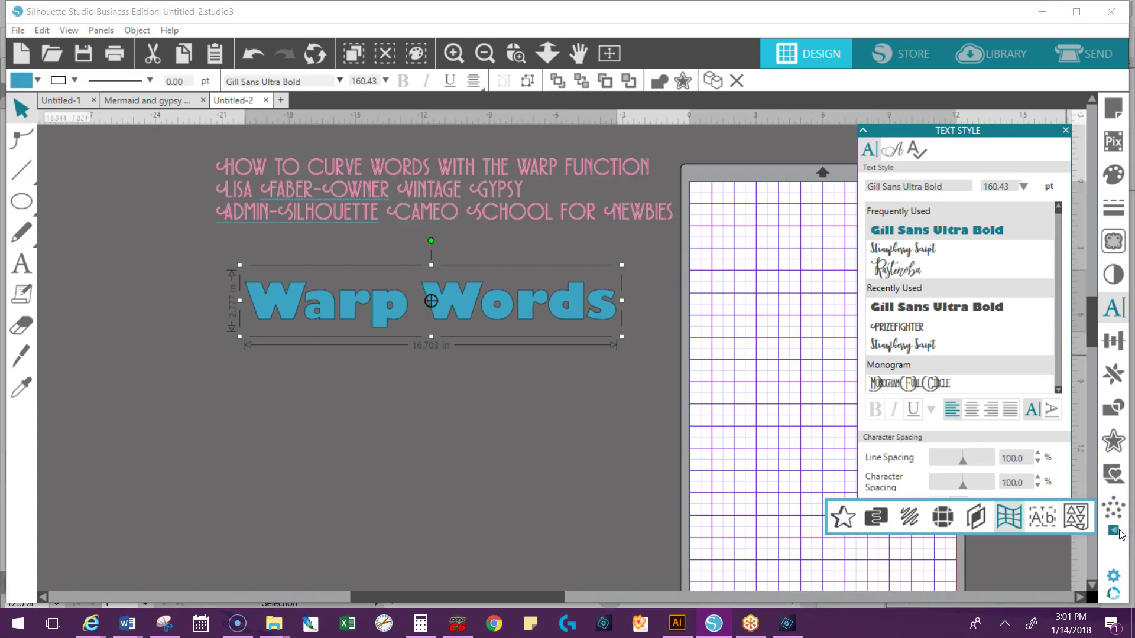
pyautogui.click(1012, 524)
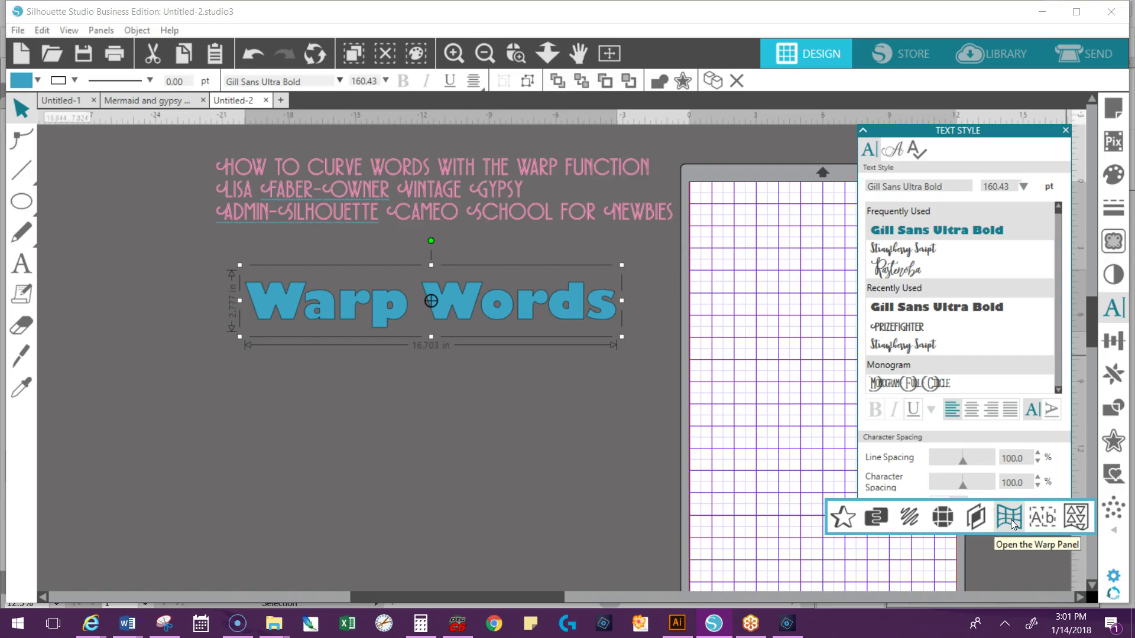
pyautogui.click(1012, 524)
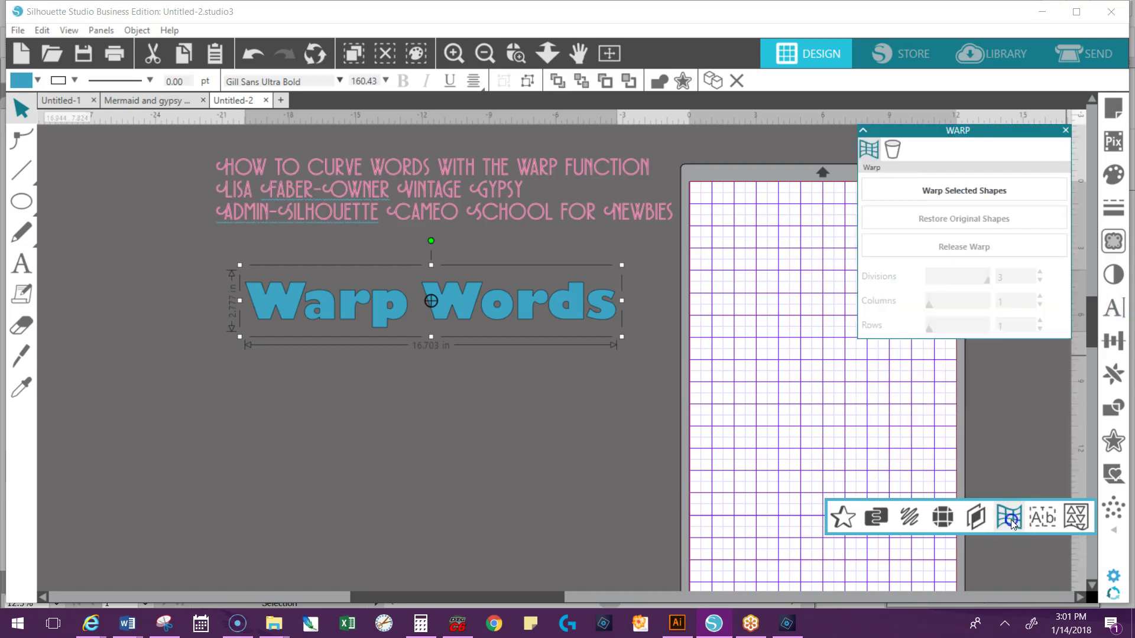
pyautogui.click(864, 149)
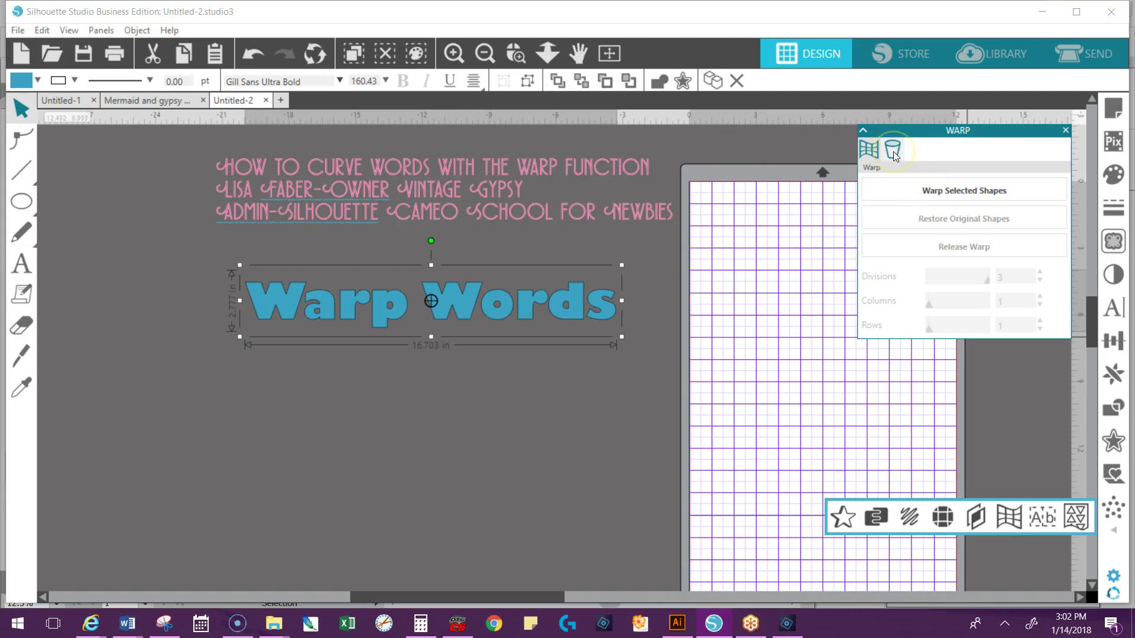
pyautogui.click(872, 150)
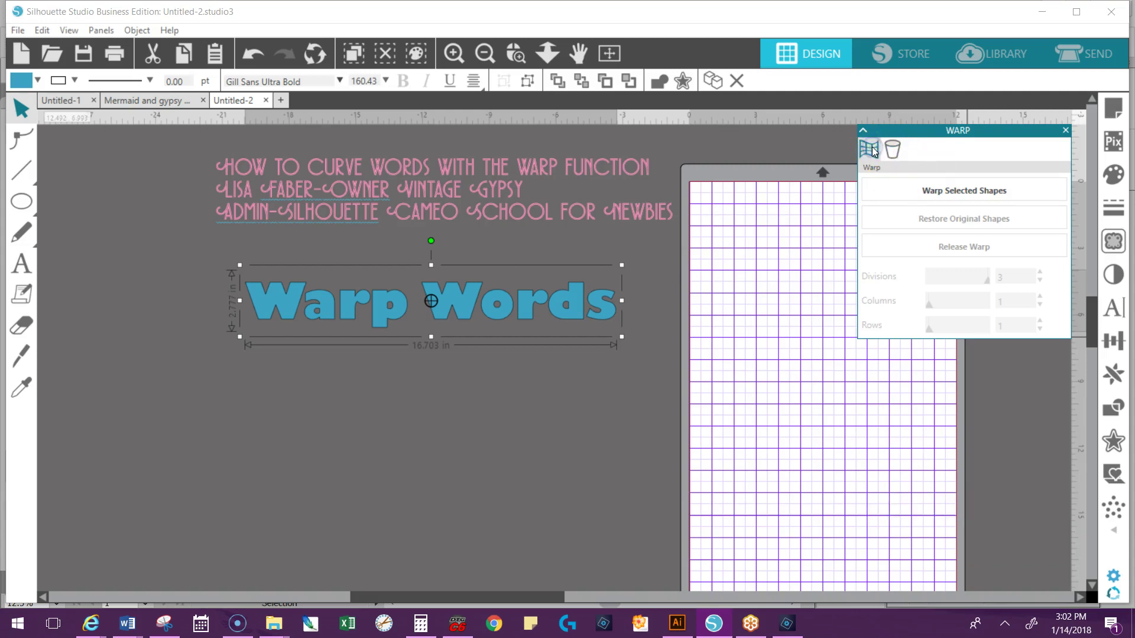
# Step: Apply a warp envelope to 'Warp Words' and curve its bottom edge upward
pyautogui.click(553, 304)
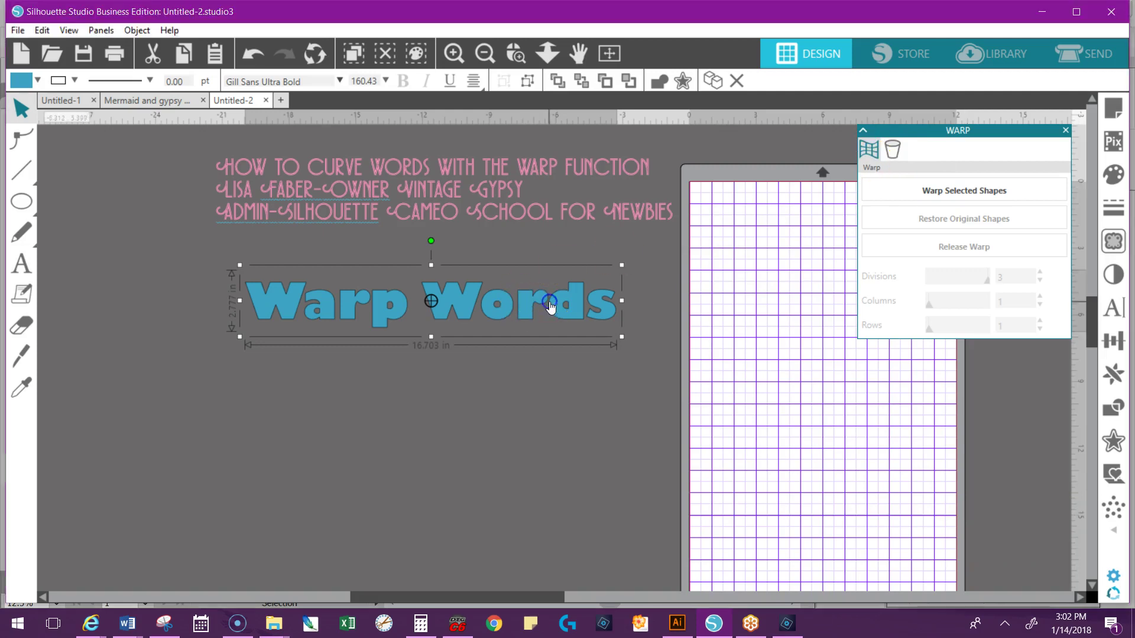
pyautogui.click(932, 193)
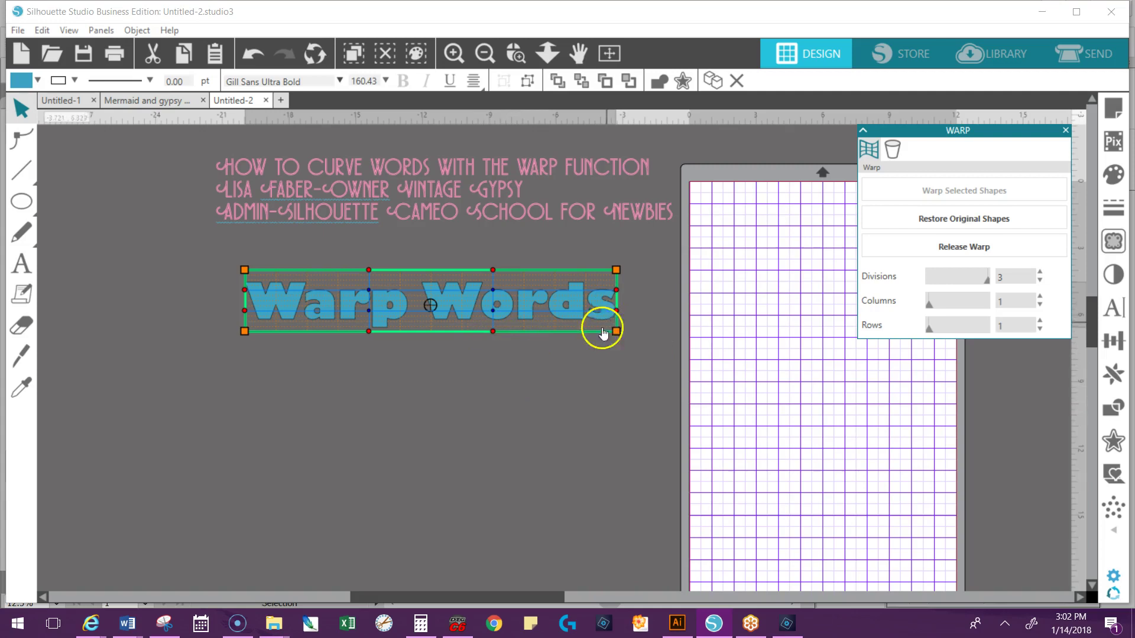
pyautogui.click(496, 331)
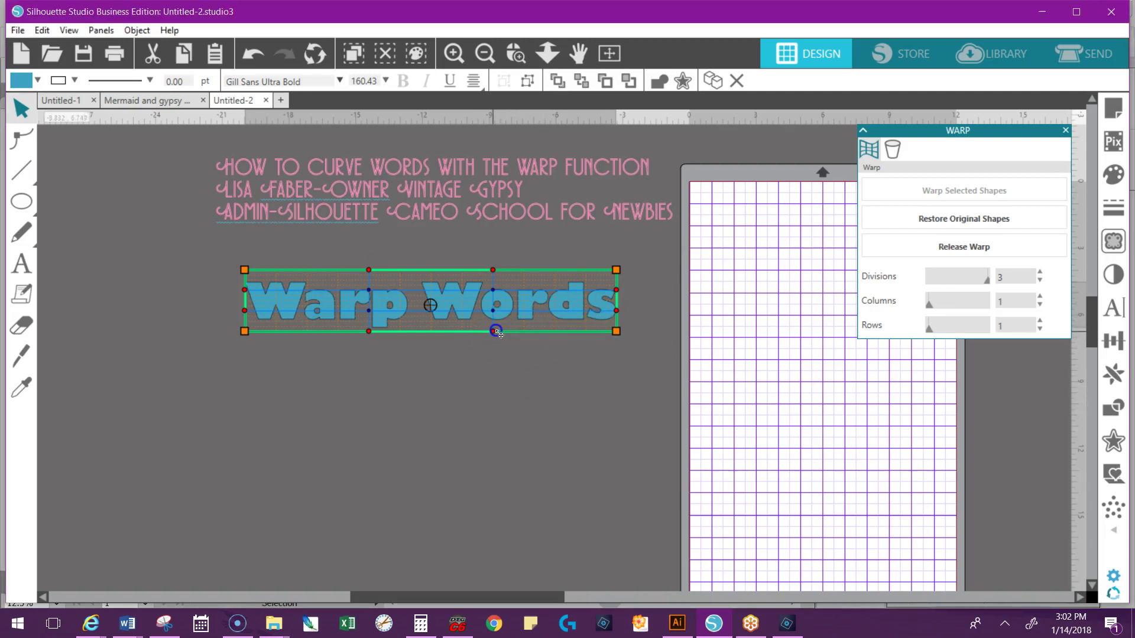
pyautogui.moveTo(496, 332); pyautogui.dragTo(493, 308)
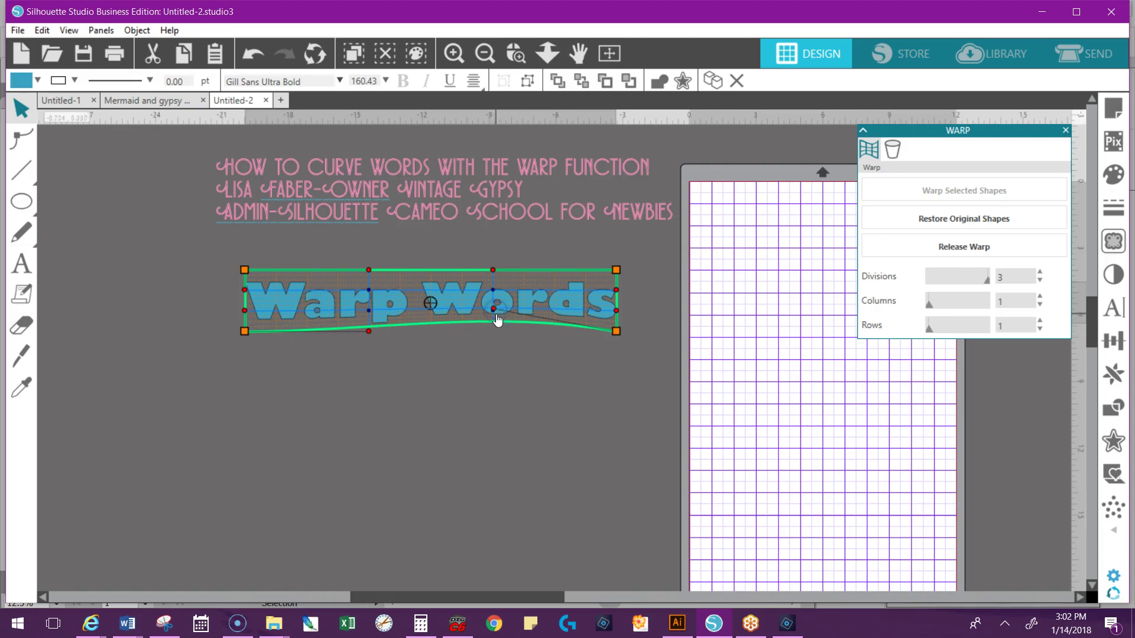
pyautogui.click(370, 332)
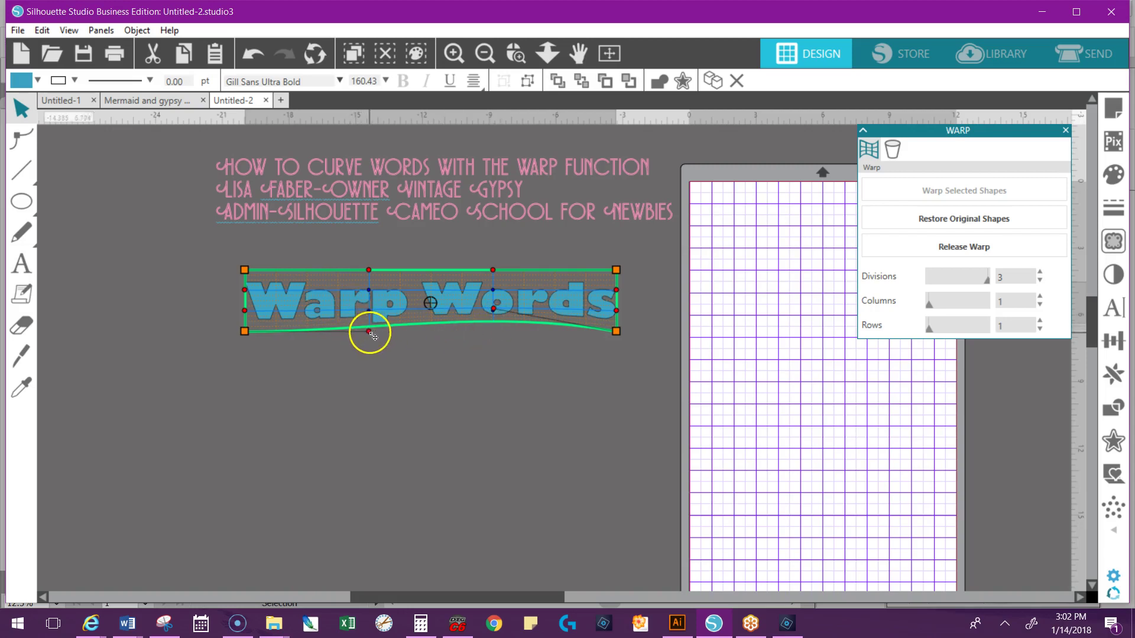
pyautogui.moveTo(371, 333); pyautogui.dragTo(368, 306)
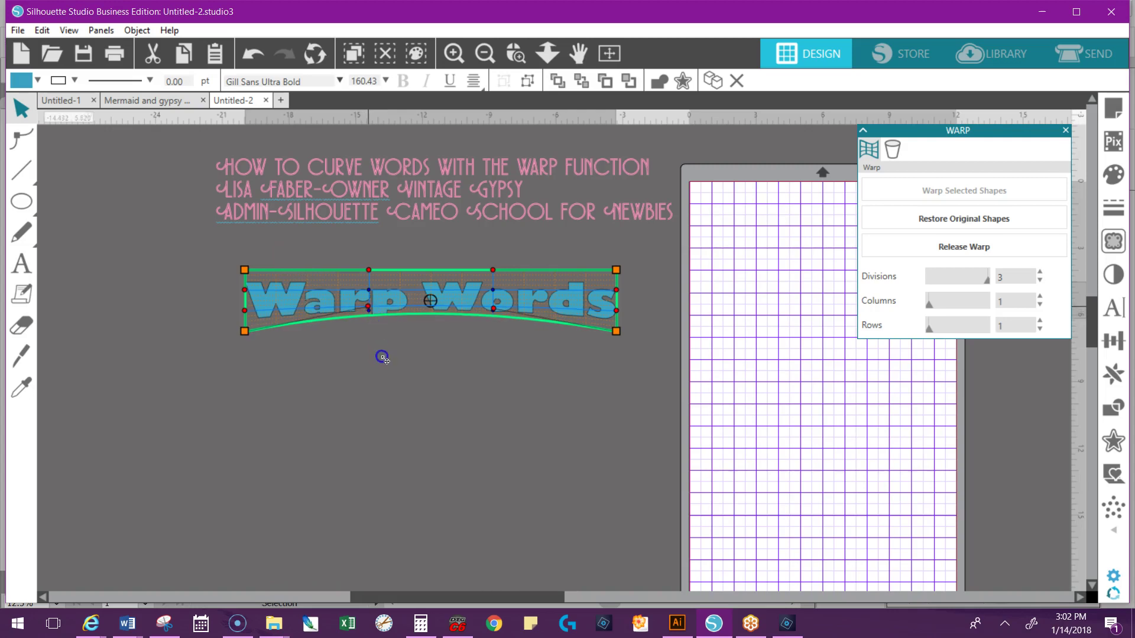
pyautogui.moveTo(382, 358); pyautogui.dragTo(372, 317)
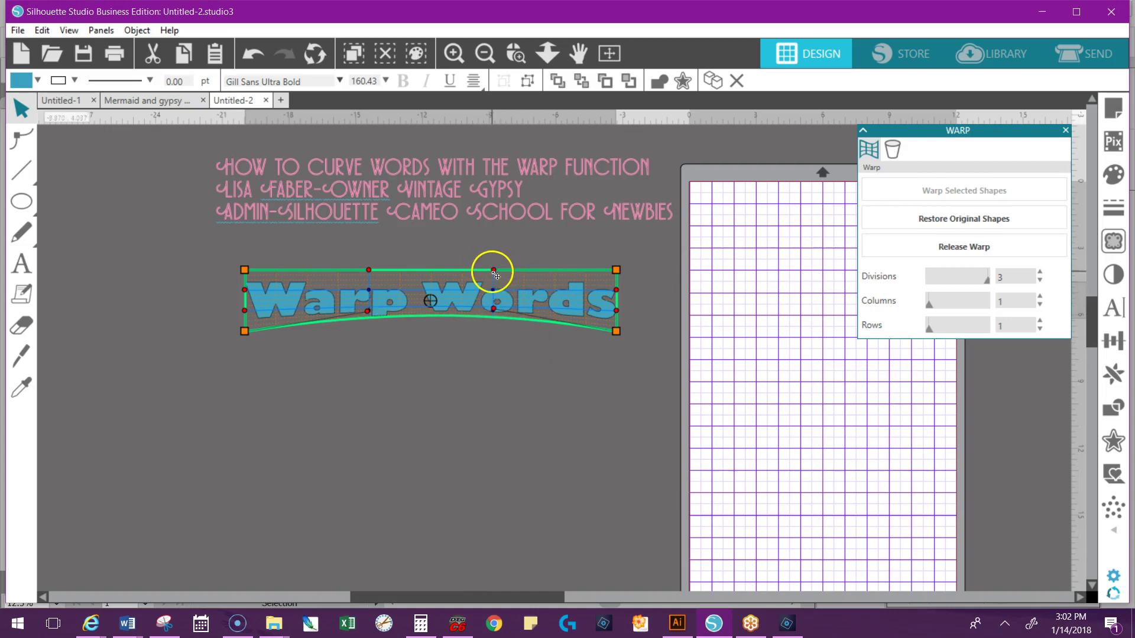
# Step: Raise the envelope's top edge into an arch and smooth the bottom curve
pyautogui.moveTo(495, 273); pyautogui.dragTo(487, 239)
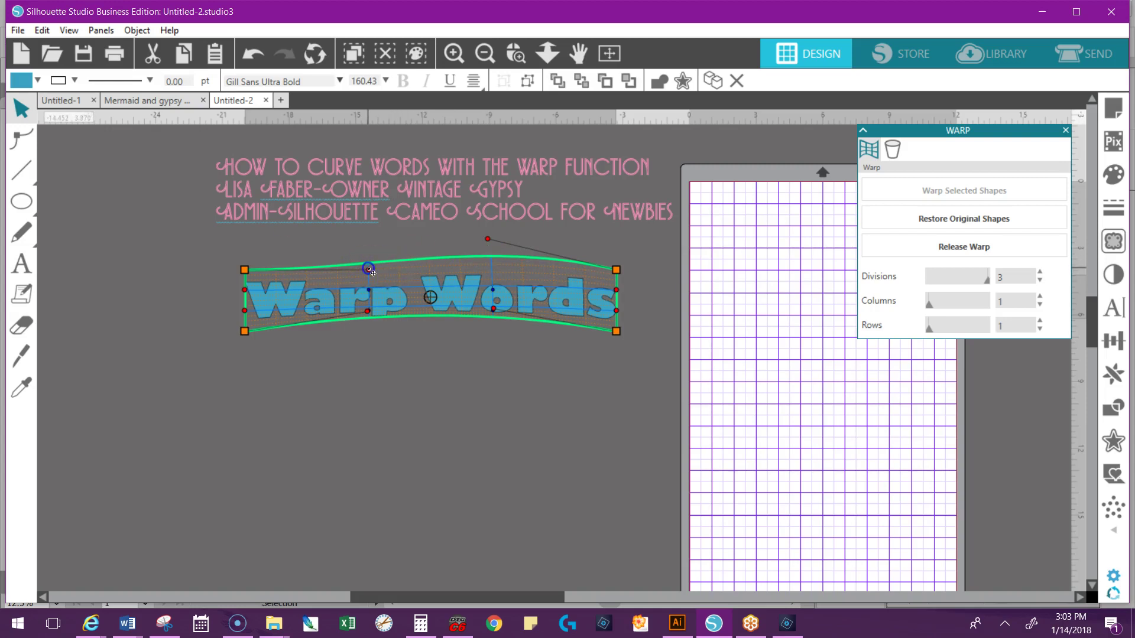
pyautogui.moveTo(369, 271); pyautogui.dragTo(370, 242)
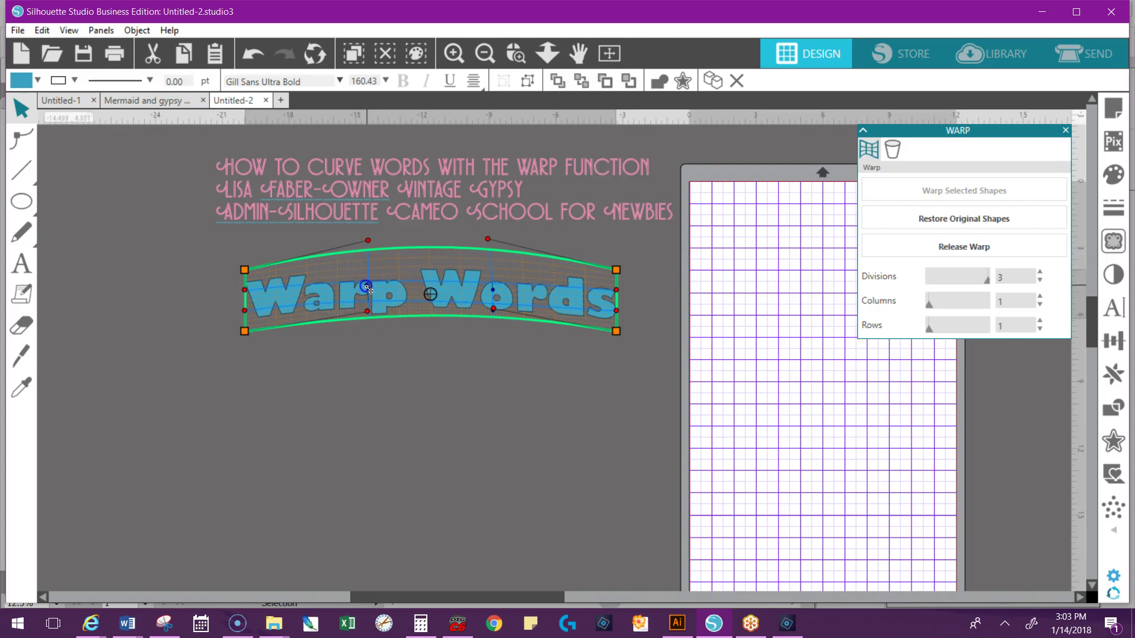
pyautogui.click(404, 298)
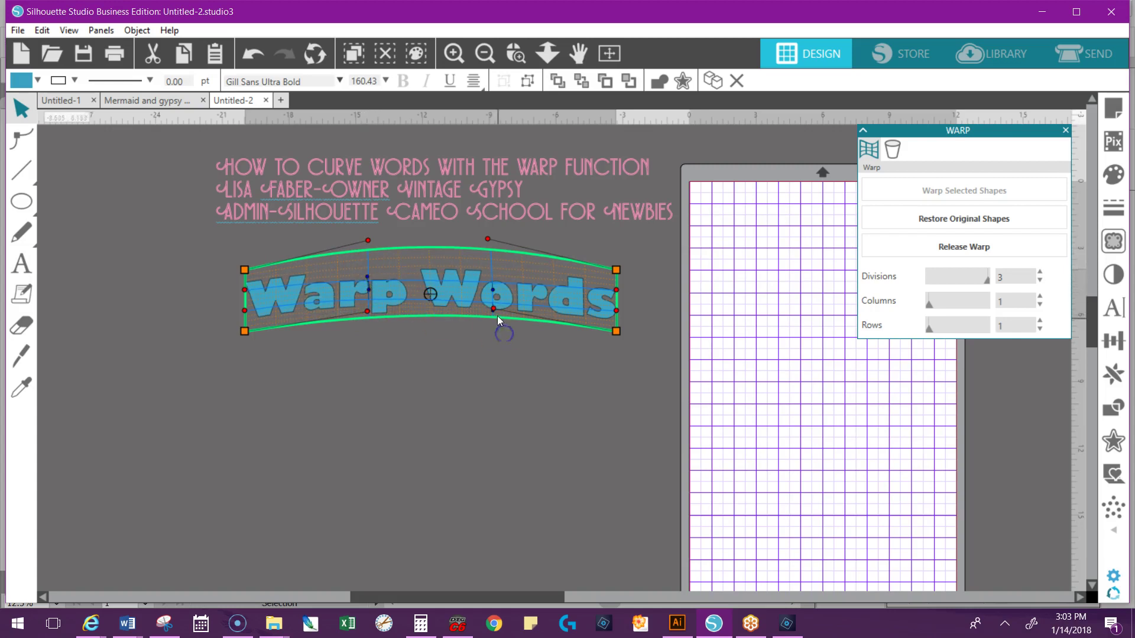
pyautogui.moveTo(494, 310); pyautogui.dragTo(493, 300)
pyautogui.click(521, 374)
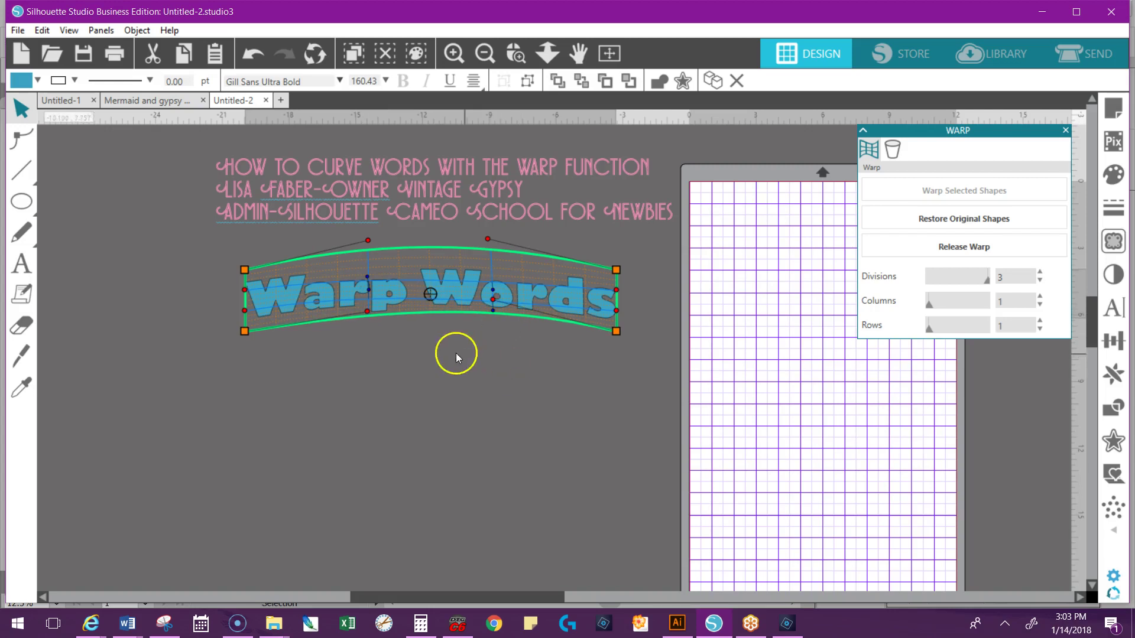
pyautogui.click(502, 351)
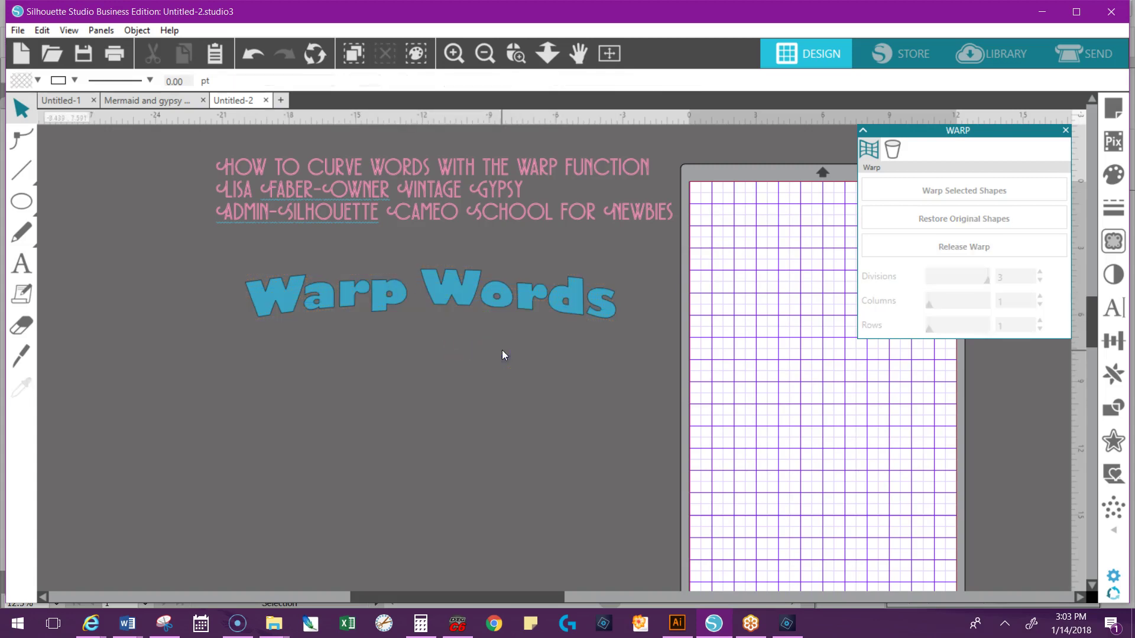
pyautogui.click(526, 306)
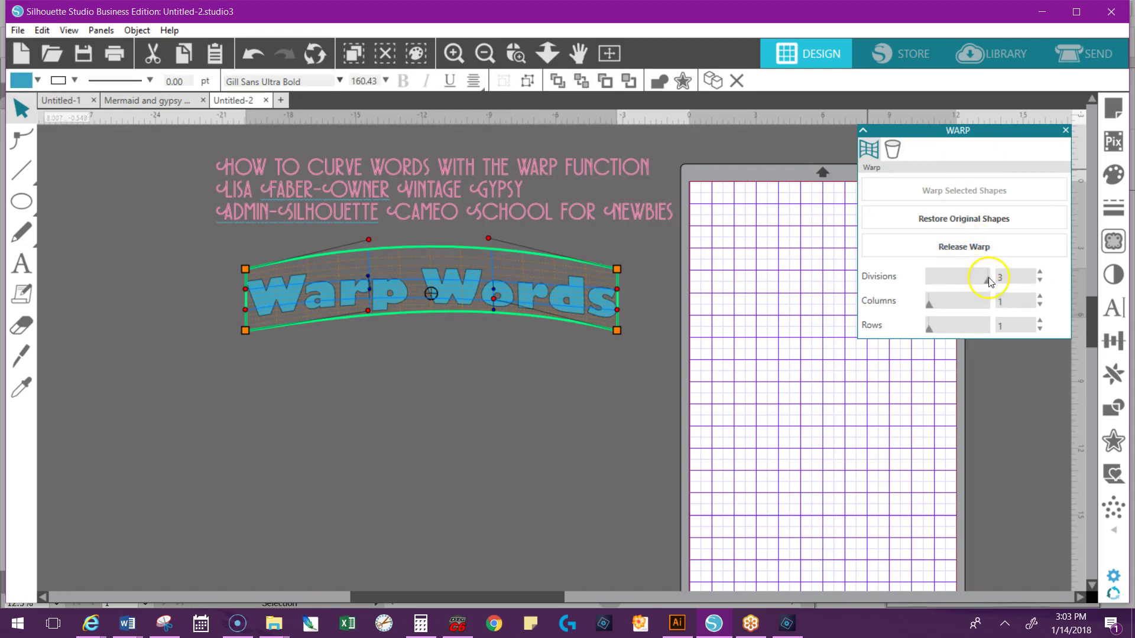
pyautogui.click(1040, 272)
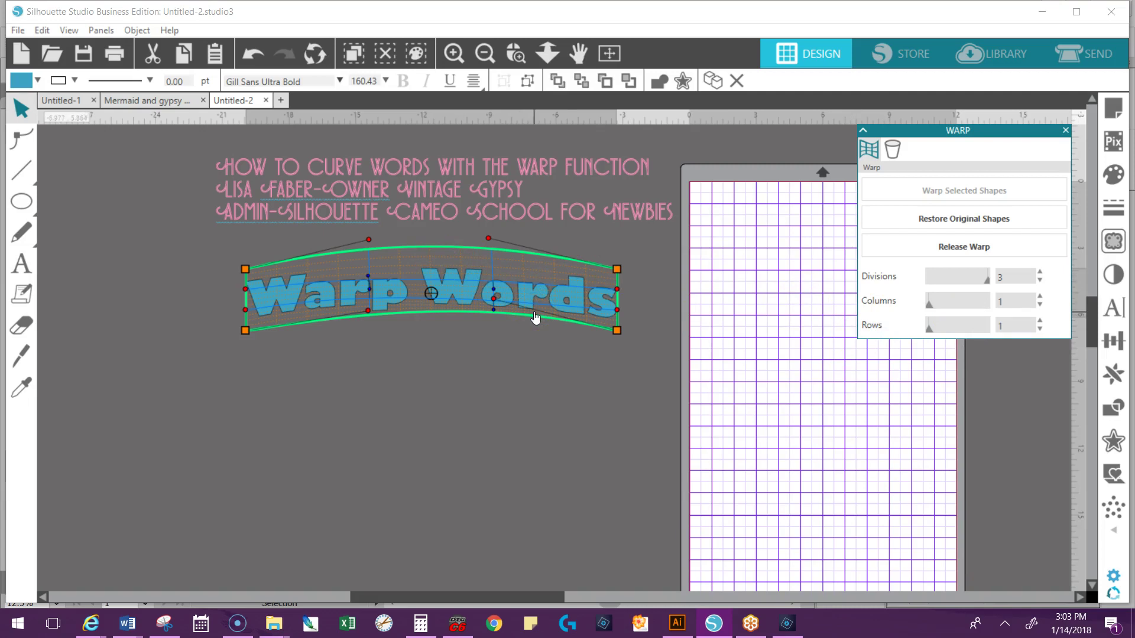
# Step: Release the warp on 'Warp Words' and group its letters into one 16.651 × 2.191 in shape
pyautogui.click(959, 245)
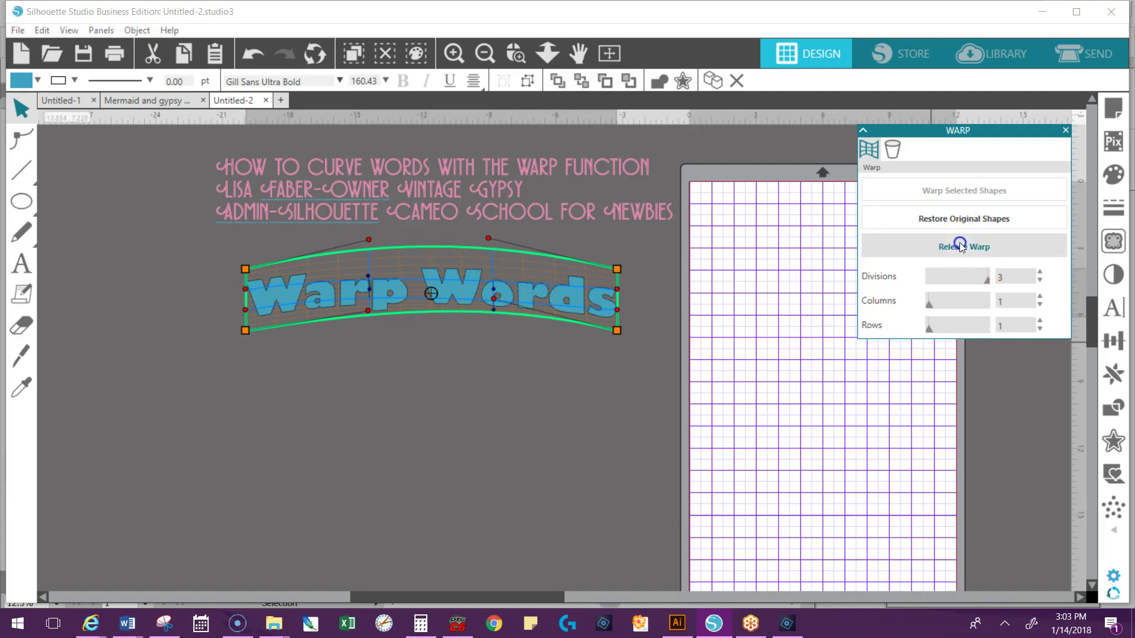
pyautogui.click(638, 406)
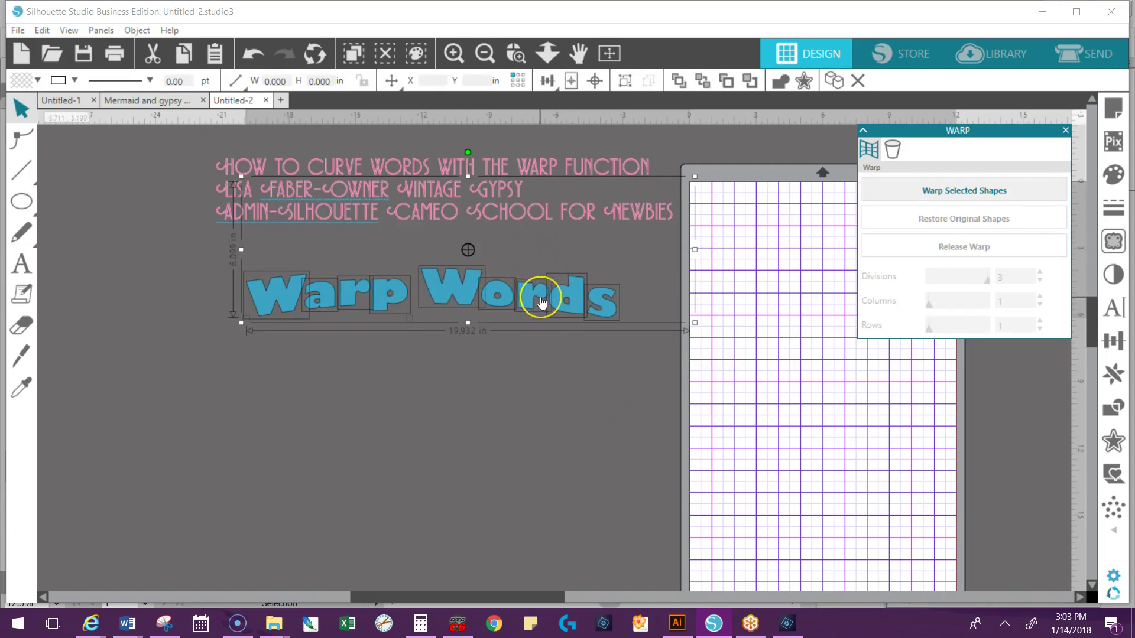
pyautogui.click(625, 81)
pyautogui.click(621, 366)
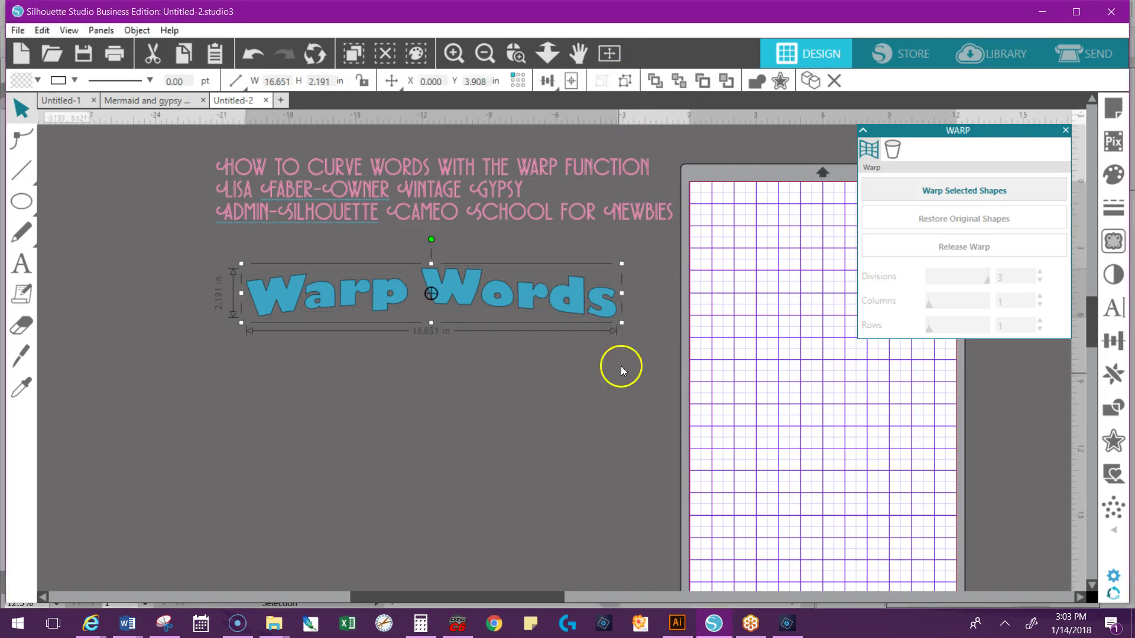
pyautogui.click(566, 302)
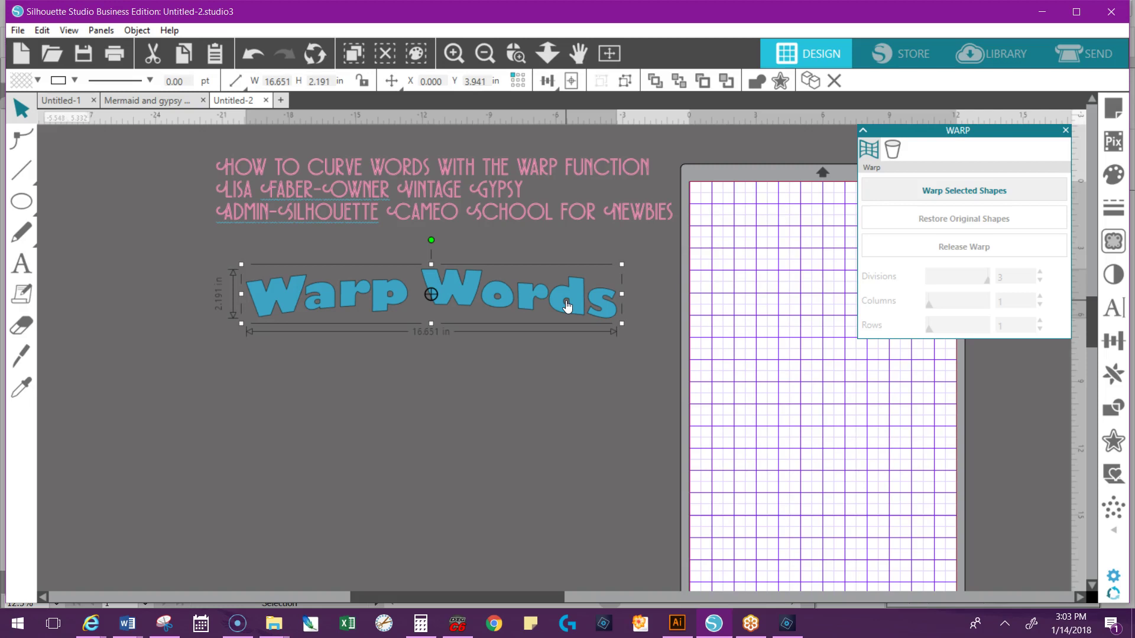
# Step: Type 'WARP' in a new text box below 'Warp Words', correcting the typos
pyautogui.click(22, 265)
pyautogui.press('Escape')
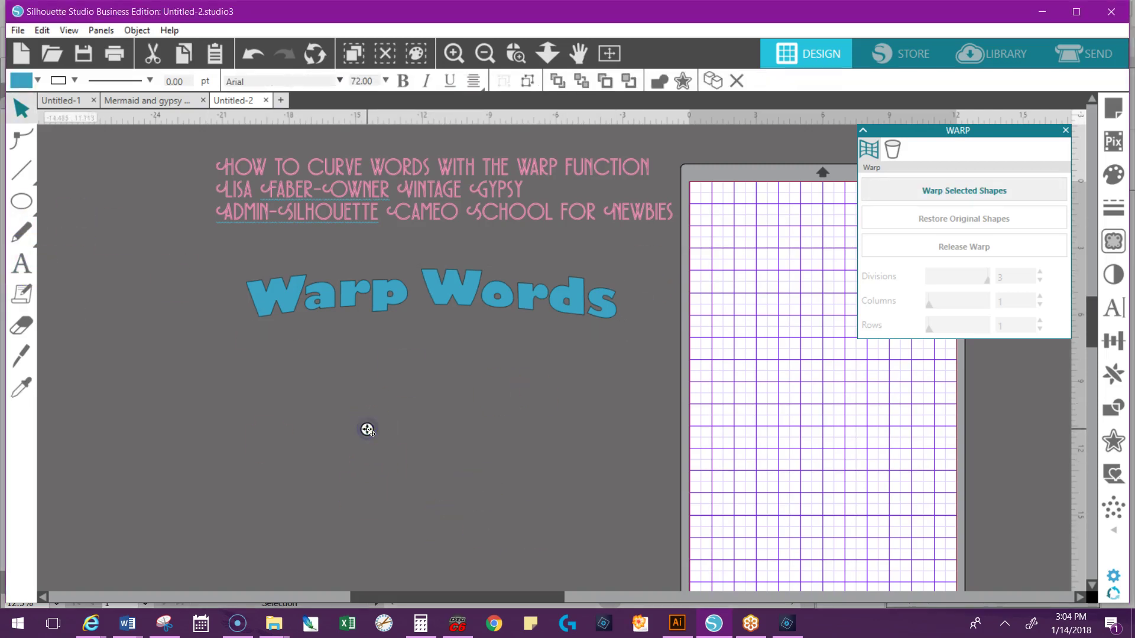
pyautogui.click(367, 430)
pyautogui.write('WAr')
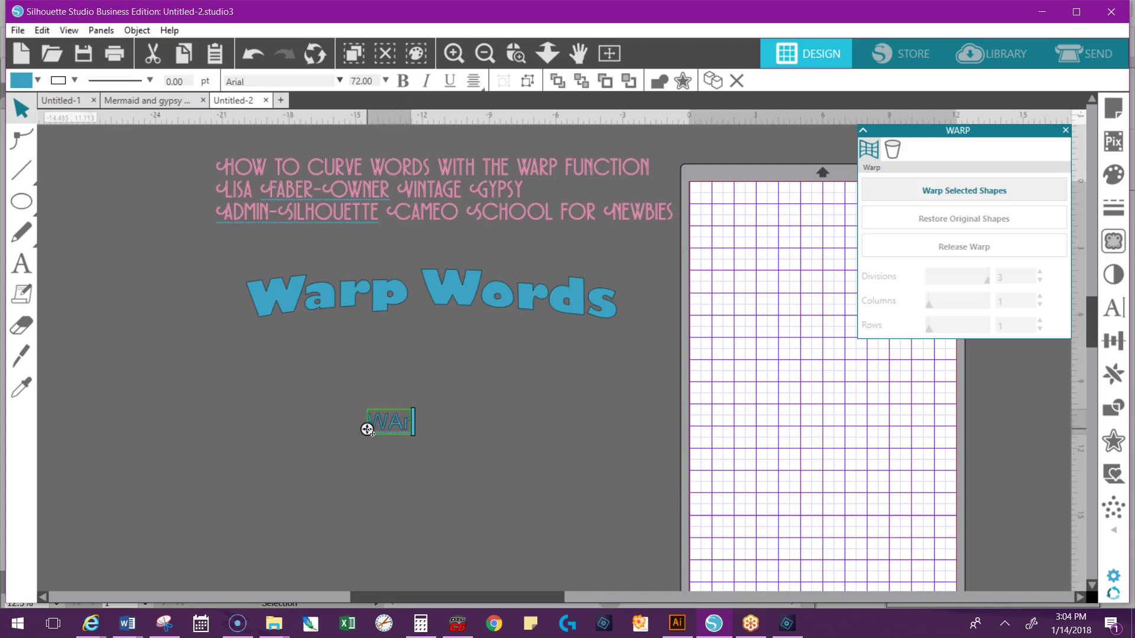
pyautogui.press('BackSpace')
pyautogui.press('BackSpace')
pyautogui.press('BackSpace')
pyautogui.write('WA')
pyautogui.press('BackSpace')
pyautogui.press('BackSpace')
pyautogui.write('WARP')
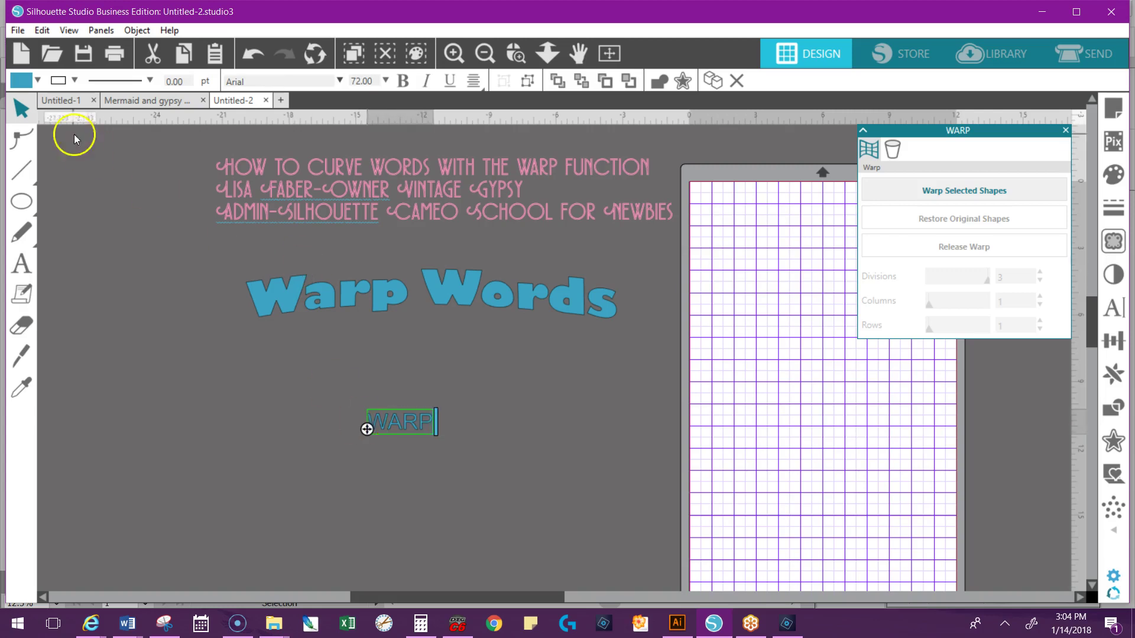
pyautogui.click(71, 133)
# Step: Set WARP in Gill Sans Ultra Bold, enlarge it to 325.10 pt, and place it below 'Warp Words'
pyautogui.click(394, 424)
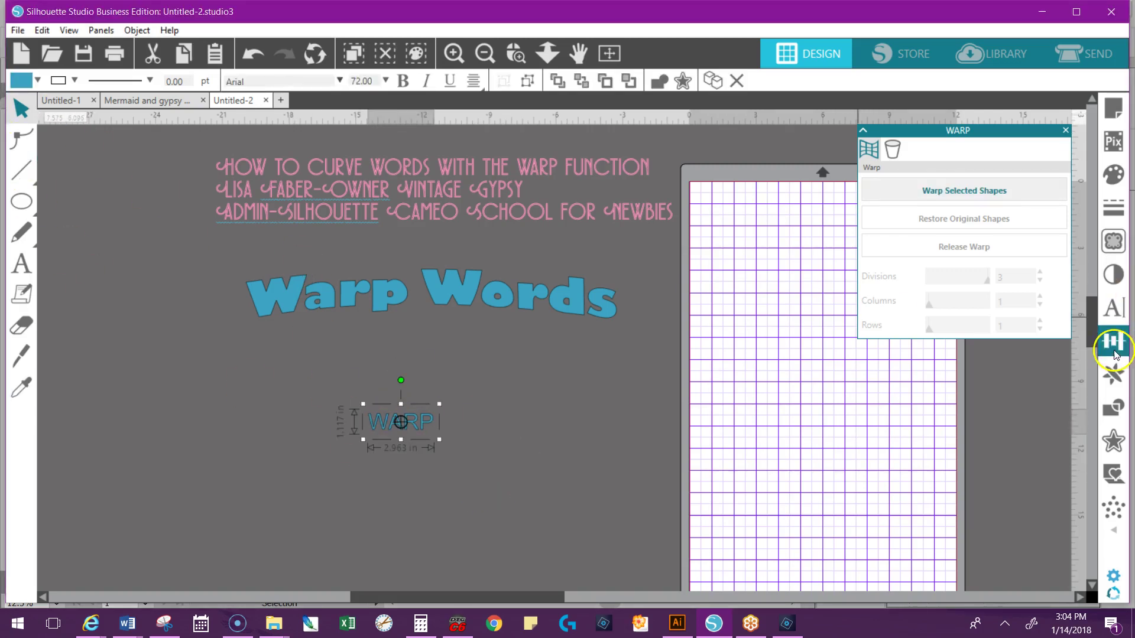
pyautogui.click(1119, 308)
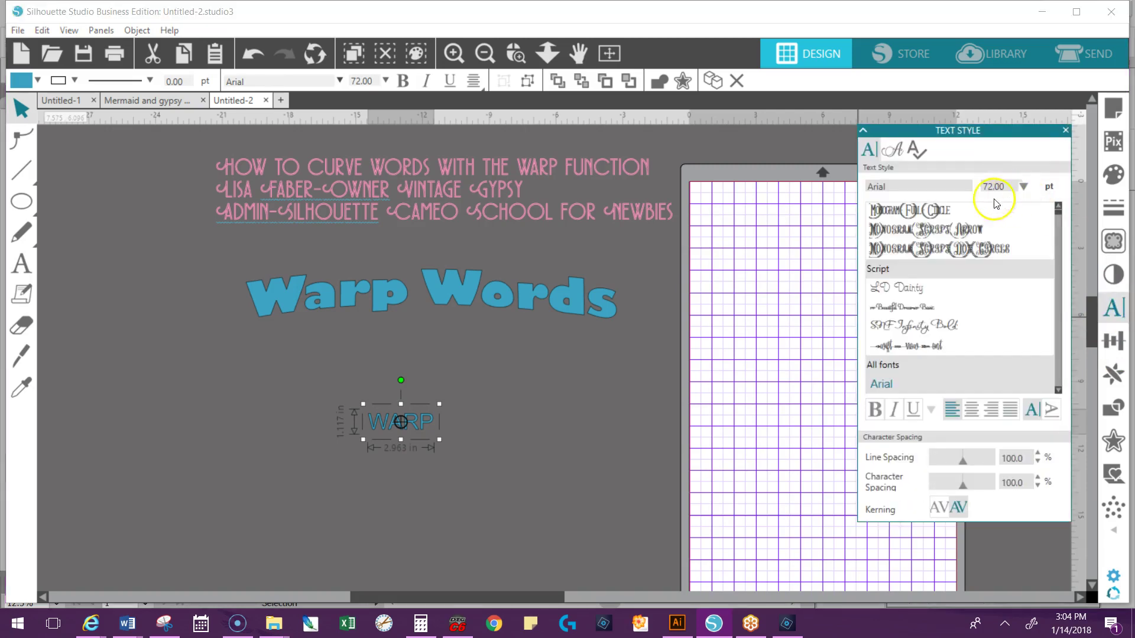
pyautogui.scroll(3, 1059, 214)
pyautogui.click(970, 230)
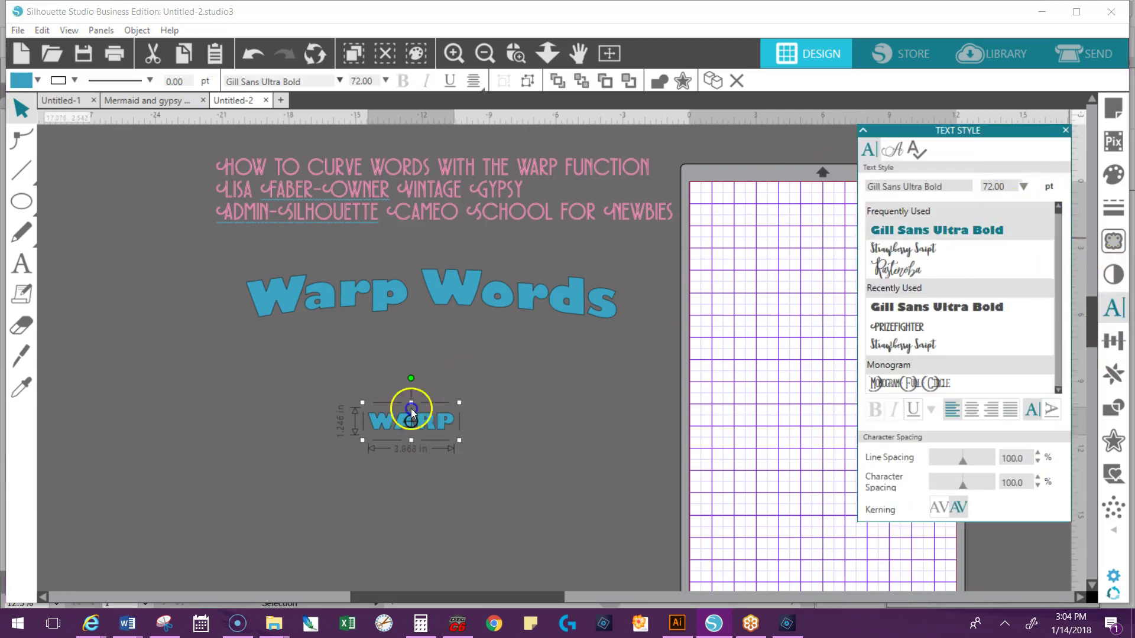
pyautogui.moveTo(460, 443); pyautogui.dragTo(755, 537)
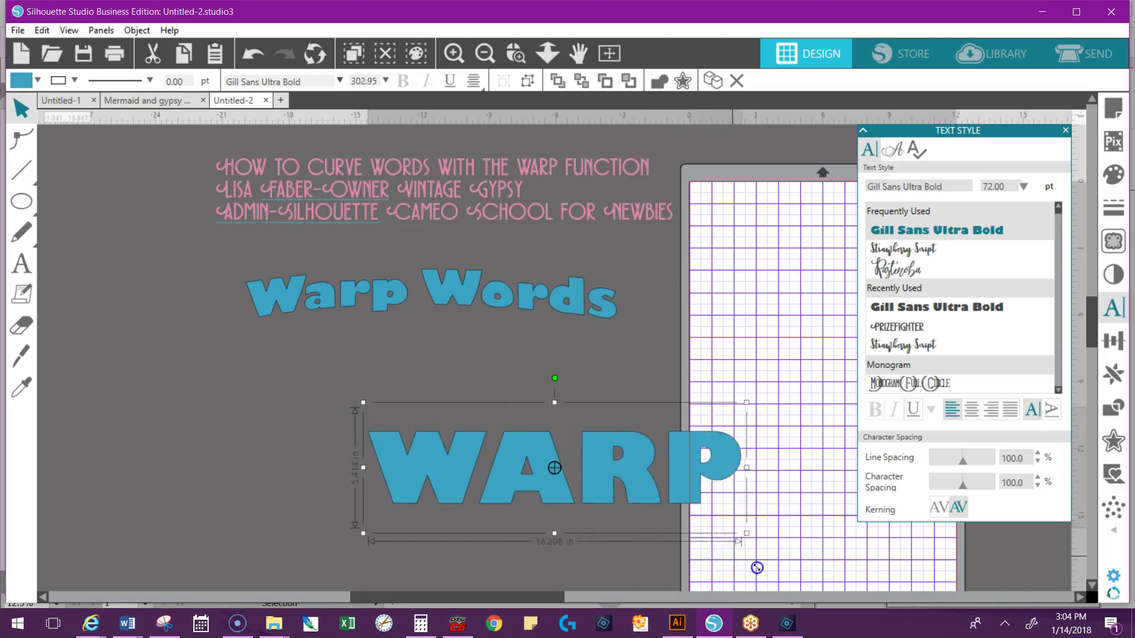
pyautogui.moveTo(516, 453); pyautogui.dragTo(398, 394)
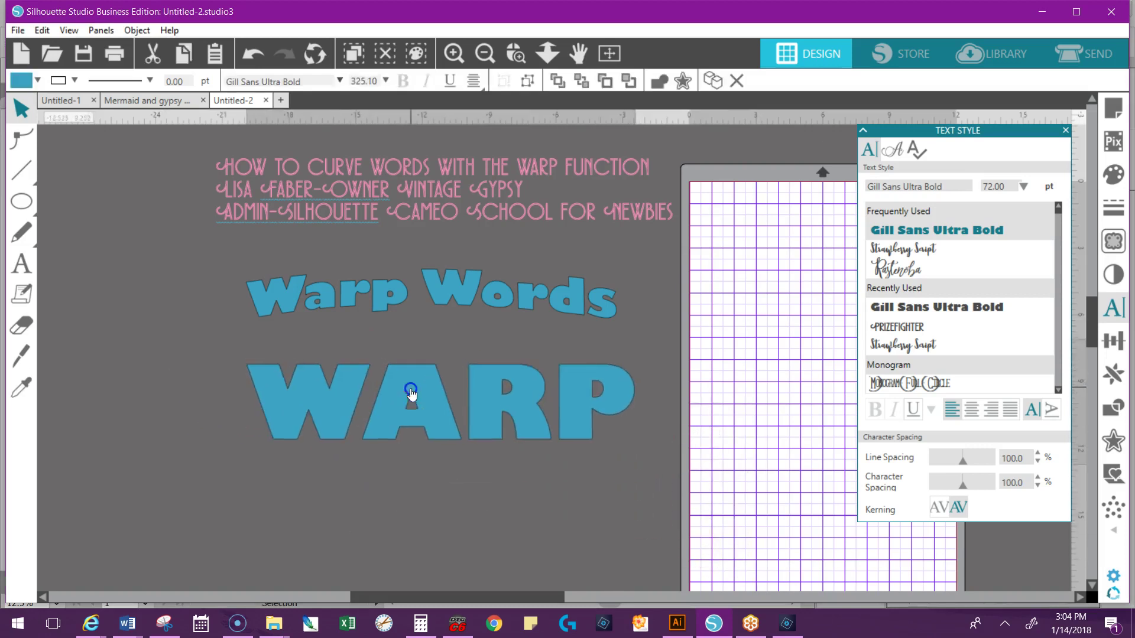
pyautogui.click(1115, 532)
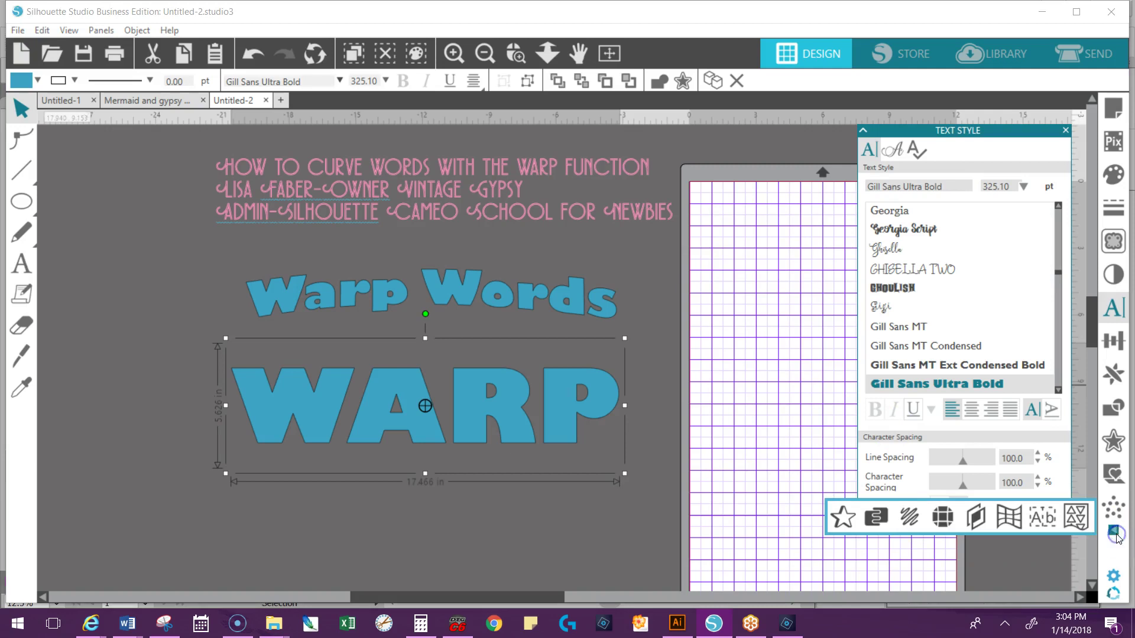
# Step: Put a warp envelope on WARP with 2 divisions and 2 columns
pyautogui.click(1015, 525)
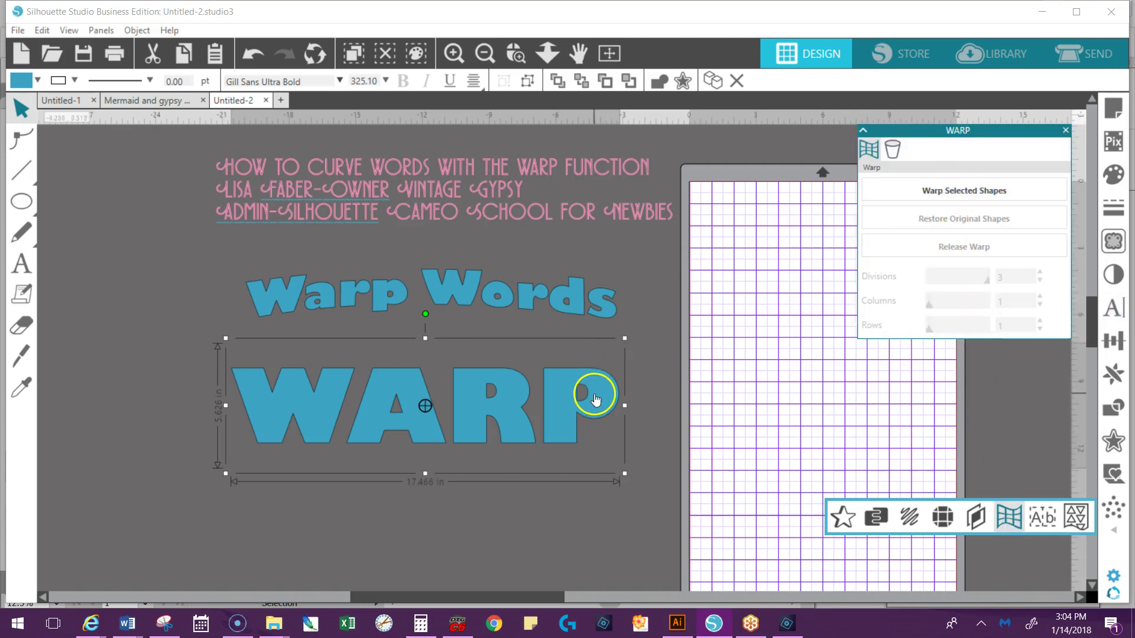
pyautogui.click(928, 189)
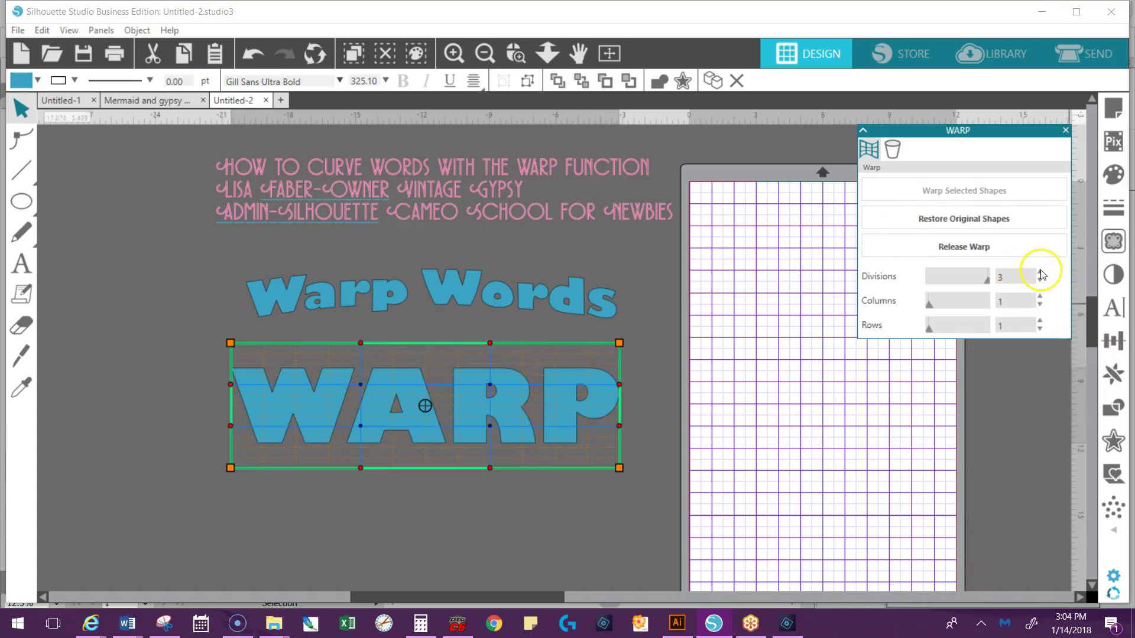
pyautogui.click(968, 280)
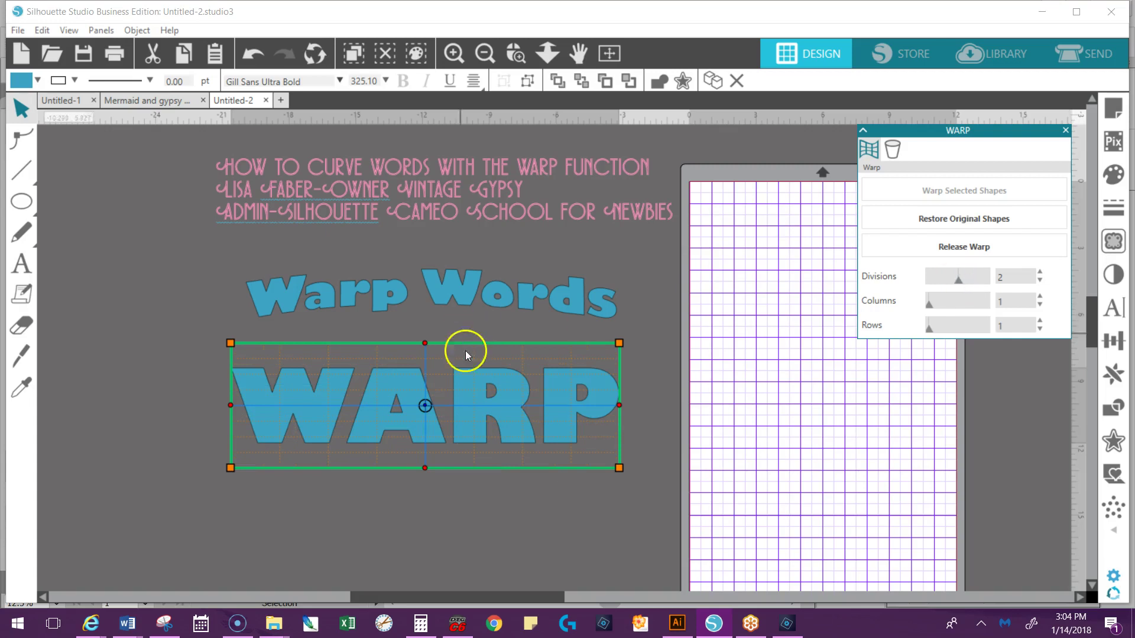
pyautogui.moveTo(928, 312); pyautogui.dragTo(946, 306)
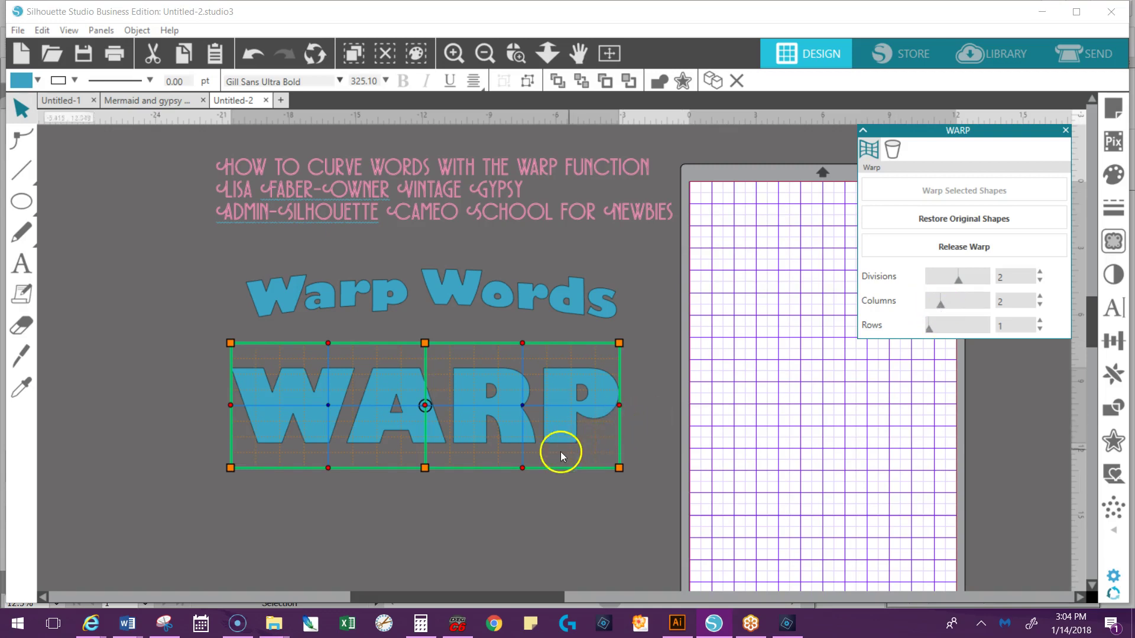
# Step: Drag WARP's warp points into an upward arch, trying 2 rows and then undoing back to 1
pyautogui.moveTo(522, 468); pyautogui.dragTo(523, 434)
pyautogui.moveTo(425, 467); pyautogui.dragTo(426, 428)
pyautogui.moveTo(425, 361); pyautogui.dragTo(428, 393)
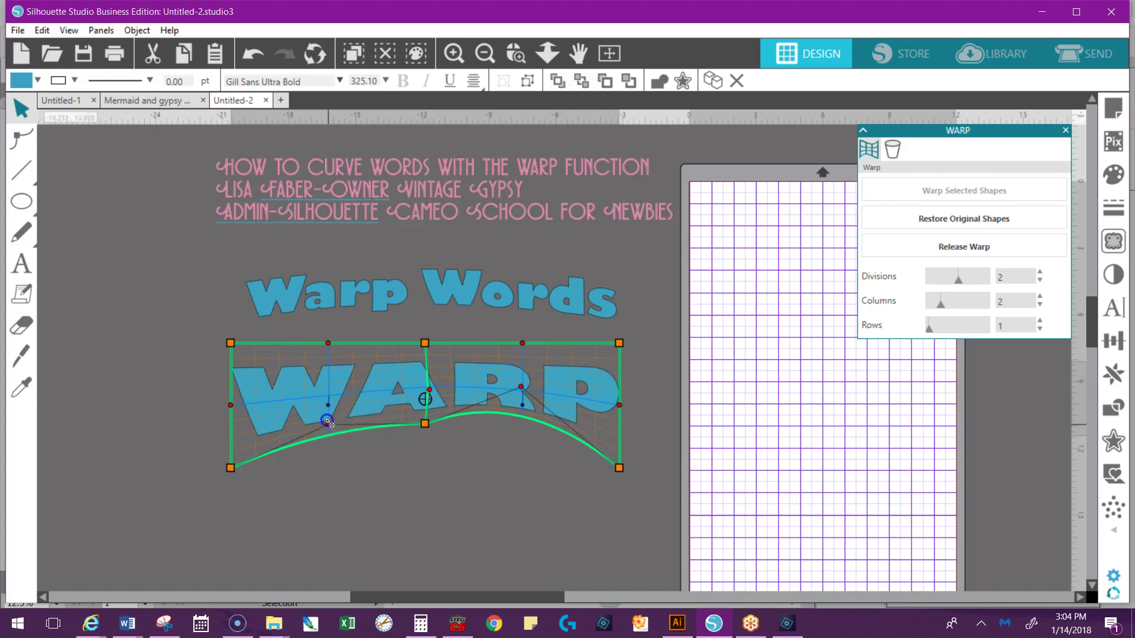
pyautogui.moveTo(332, 425); pyautogui.dragTo(321, 401)
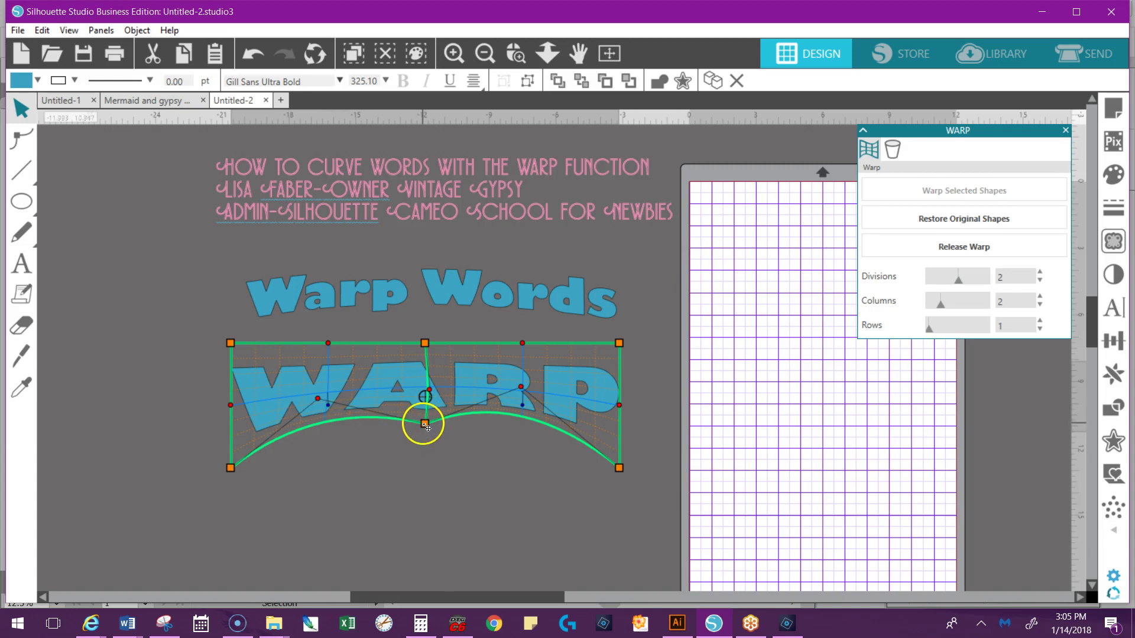
pyautogui.moveTo(427, 427); pyautogui.dragTo(427, 415)
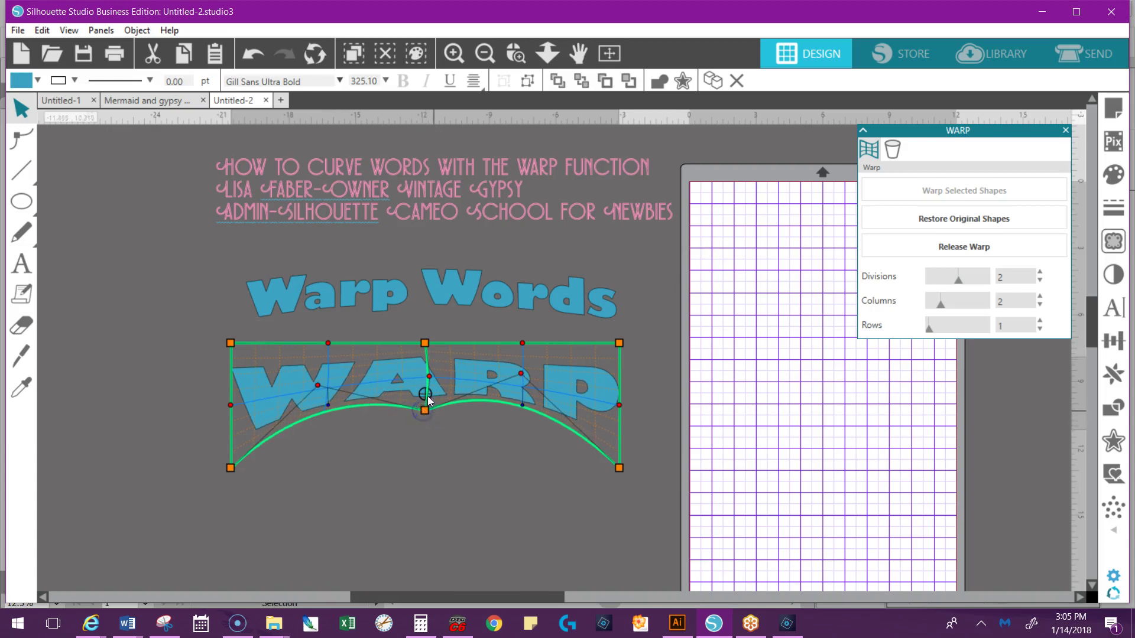
pyautogui.click(430, 377)
pyautogui.moveTo(422, 377); pyautogui.dragTo(428, 375)
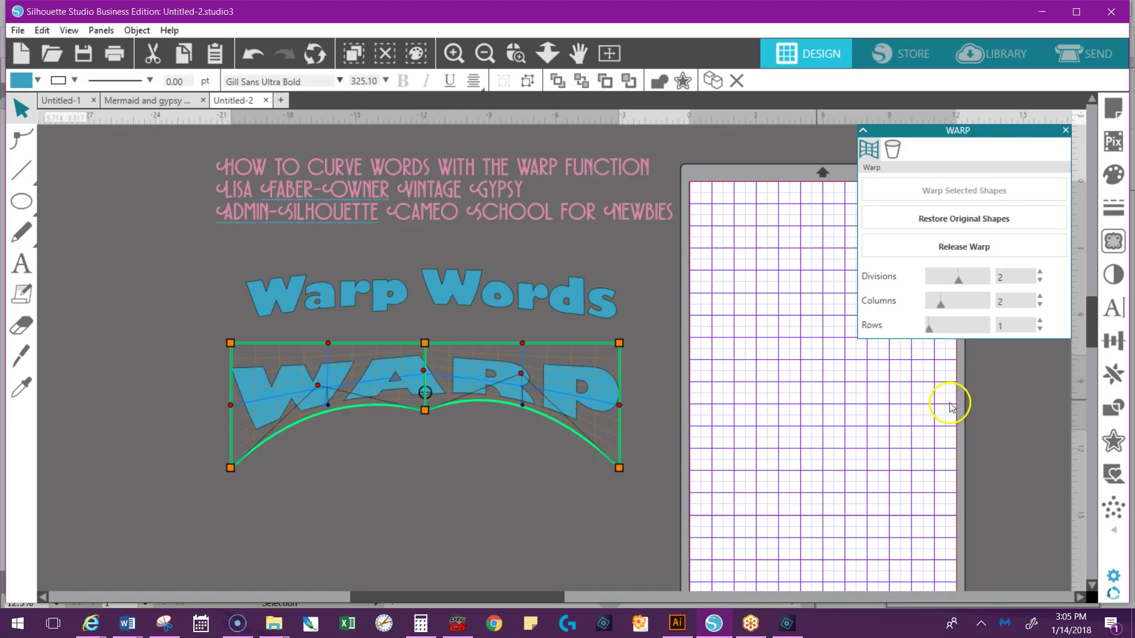
pyautogui.click(1041, 322)
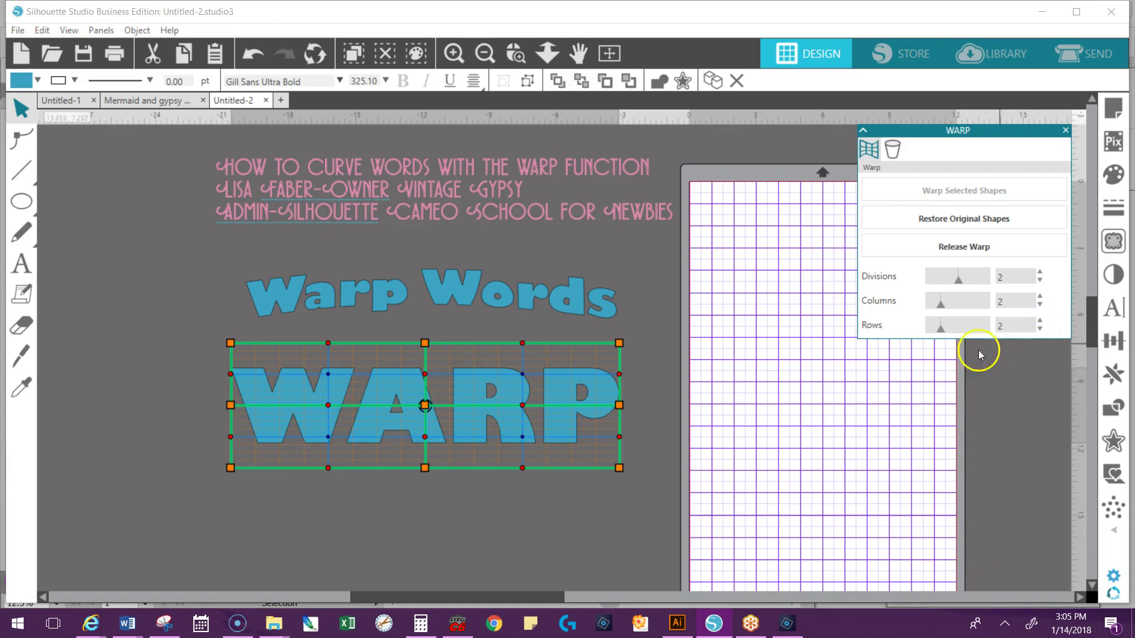
pyautogui.click(253, 53)
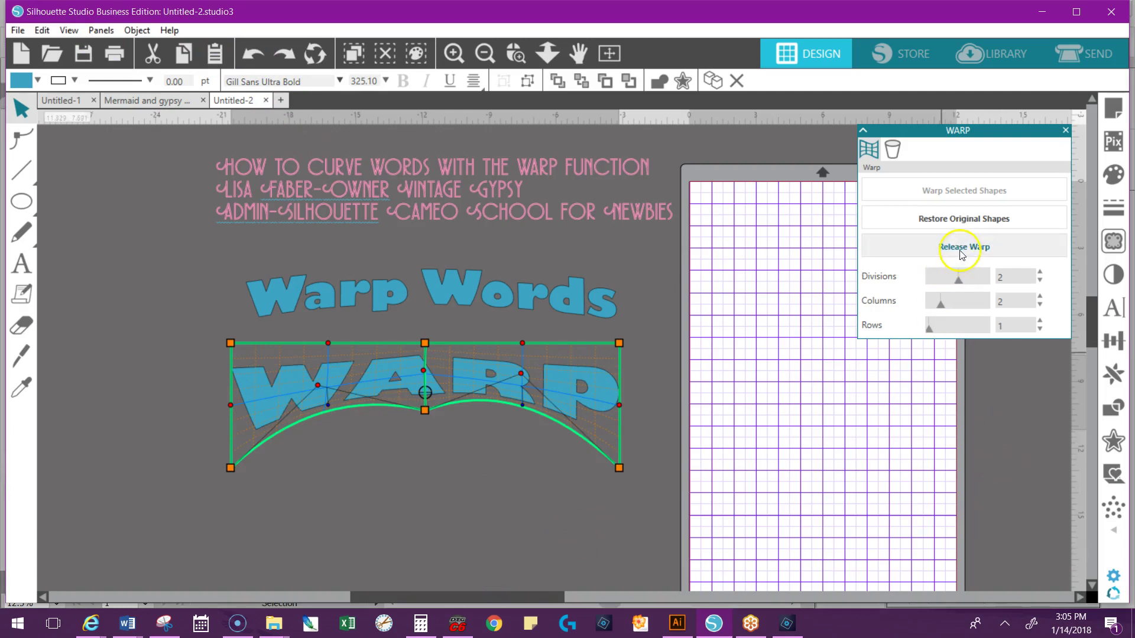
# Step: Check WARP's selection and box-select its letters along with 'Warp Words', undoing a stray change
pyautogui.click(537, 419)
pyautogui.click(514, 371)
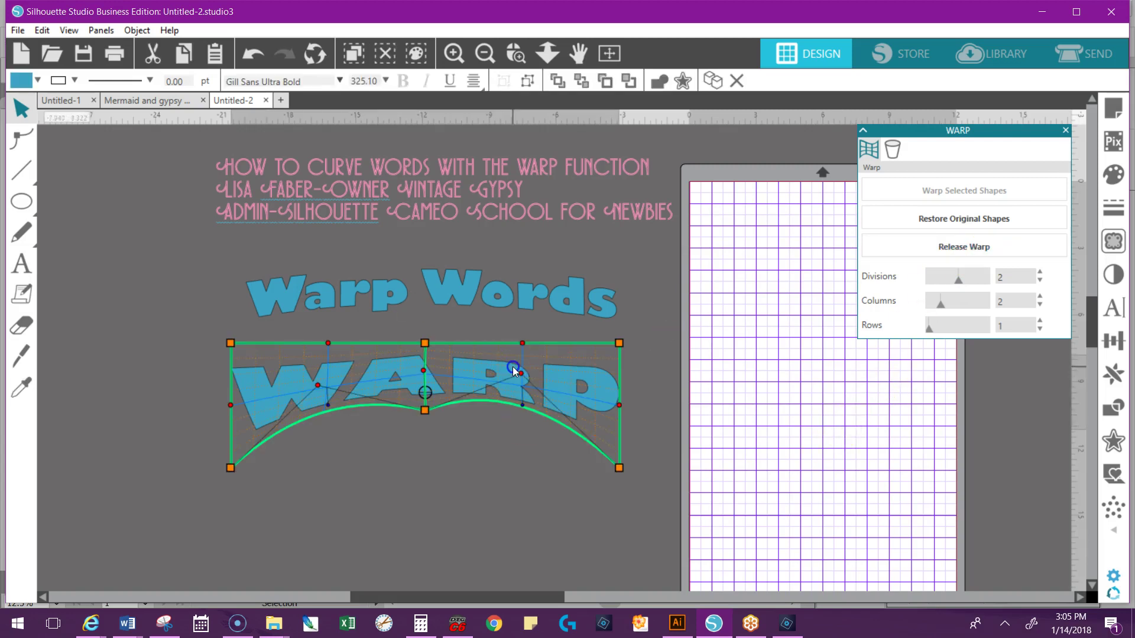
pyautogui.click(527, 439)
pyautogui.click(547, 391)
pyautogui.click(564, 421)
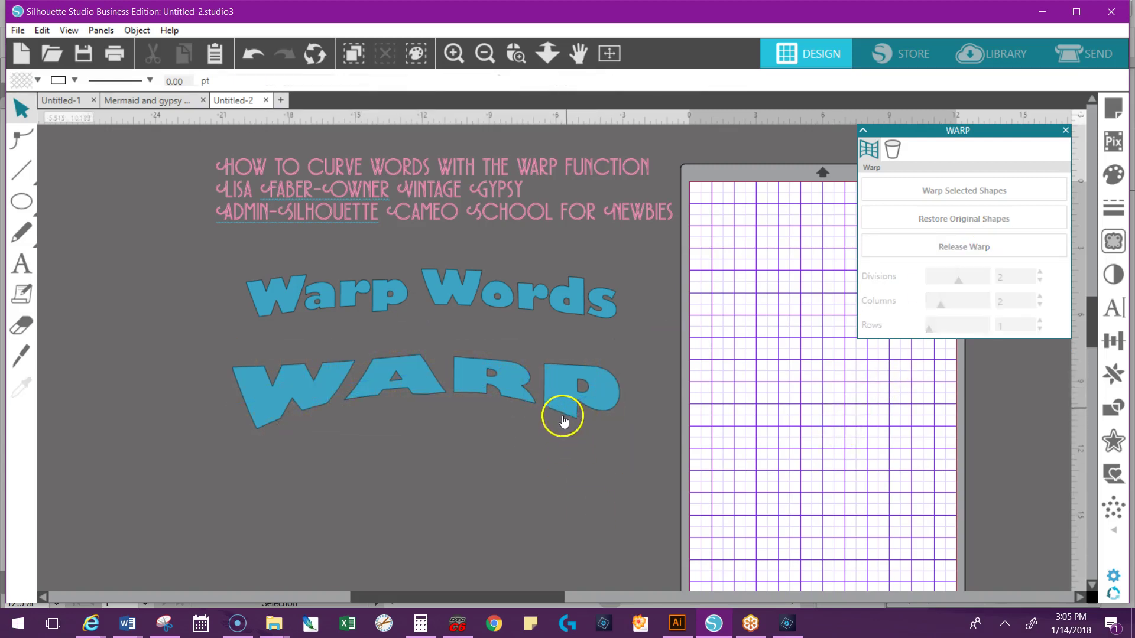
pyautogui.click(563, 421)
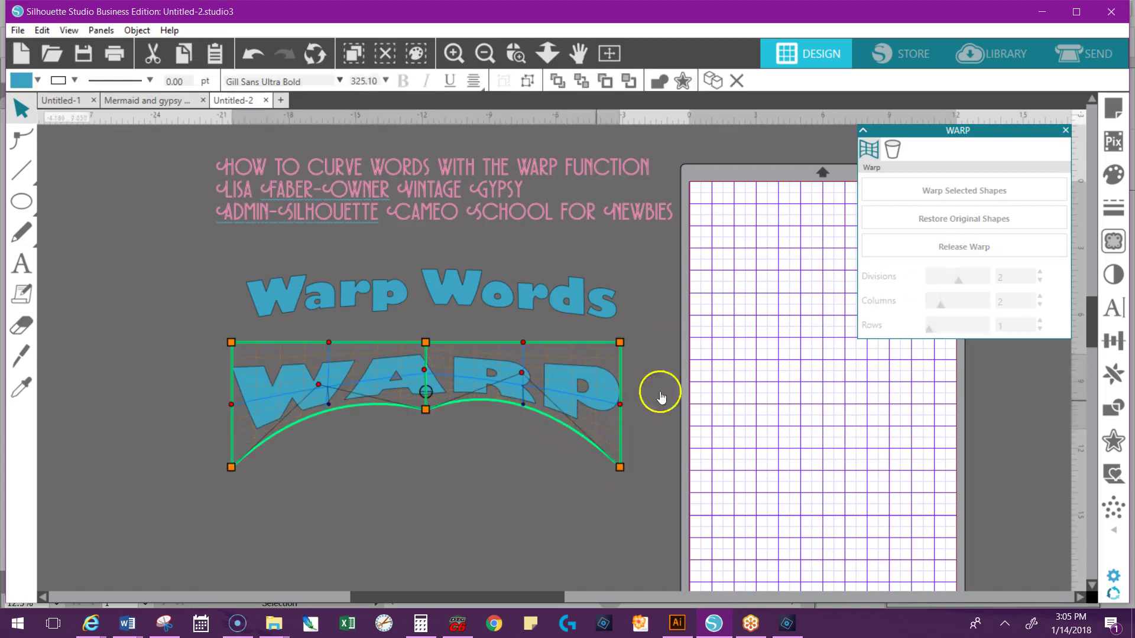
pyautogui.click(760, 401)
pyautogui.moveTo(149, 406); pyautogui.dragTo(681, 342)
pyautogui.moveTo(203, 309); pyautogui.dragTo(824, 539)
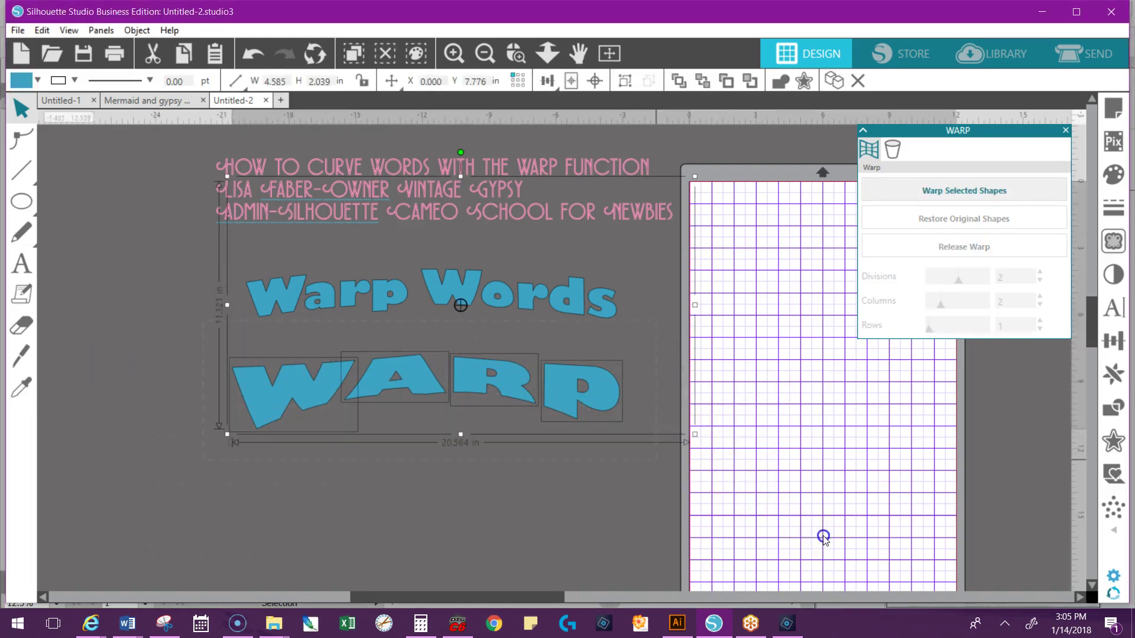
pyautogui.click(631, 392)
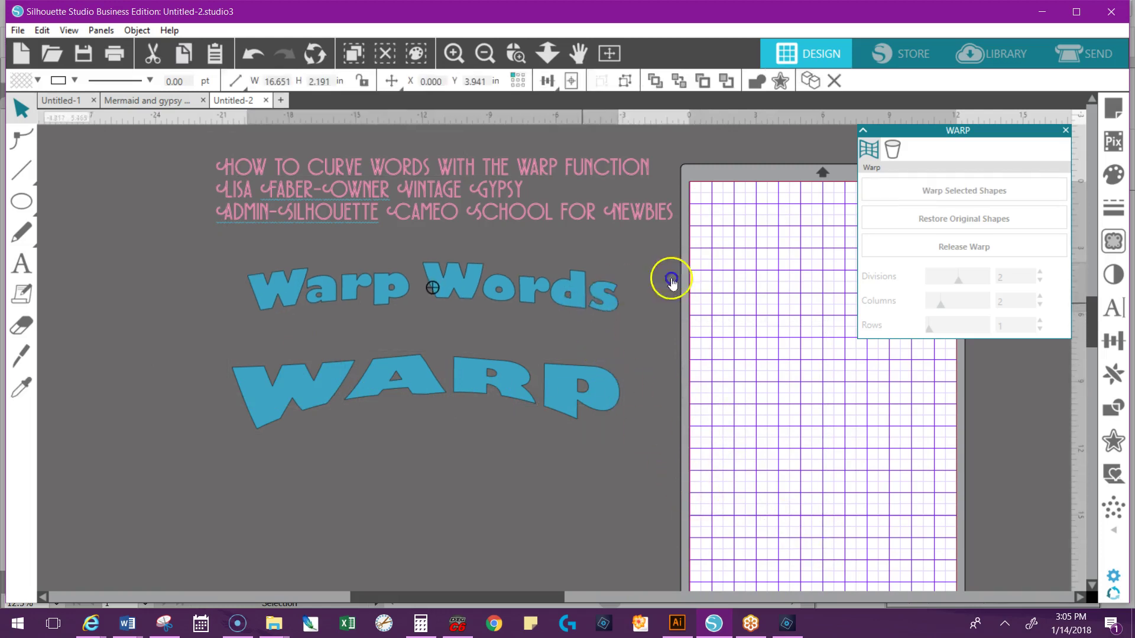
pyautogui.hotkey('ctrl', 'z')
pyautogui.hotkey('ctrl', 'z')
pyautogui.click(418, 438)
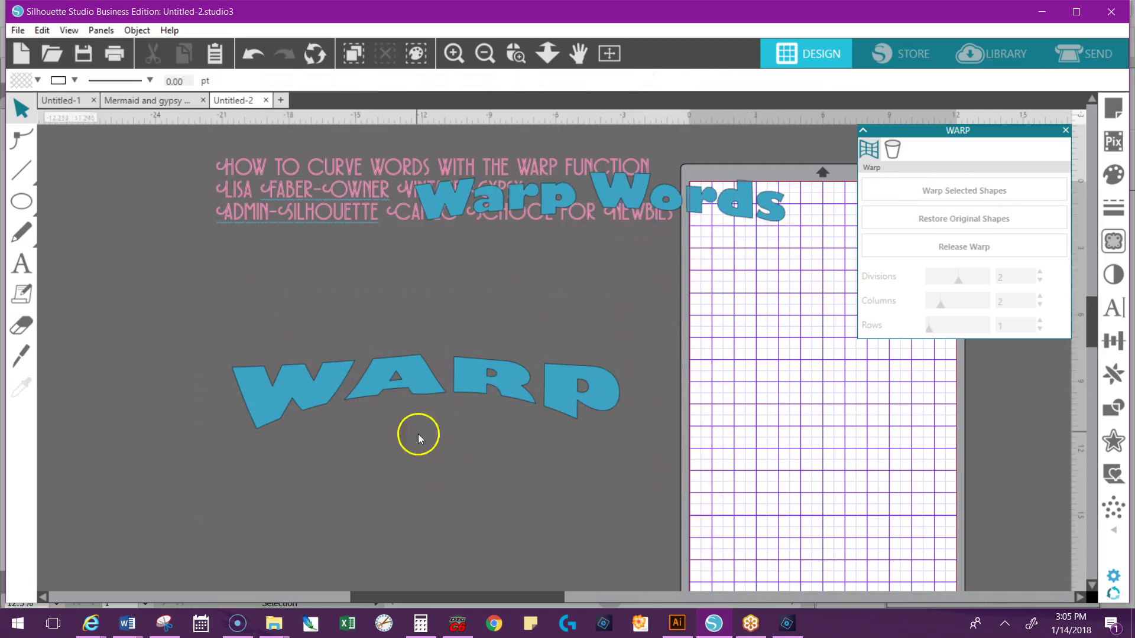
# Step: Select the W, A, R and P letters individually, then undo an accidental upward move
pyautogui.click(242, 408)
pyautogui.keyDown('shift'); pyautogui.click(407, 369); pyautogui.keyUp('shift')
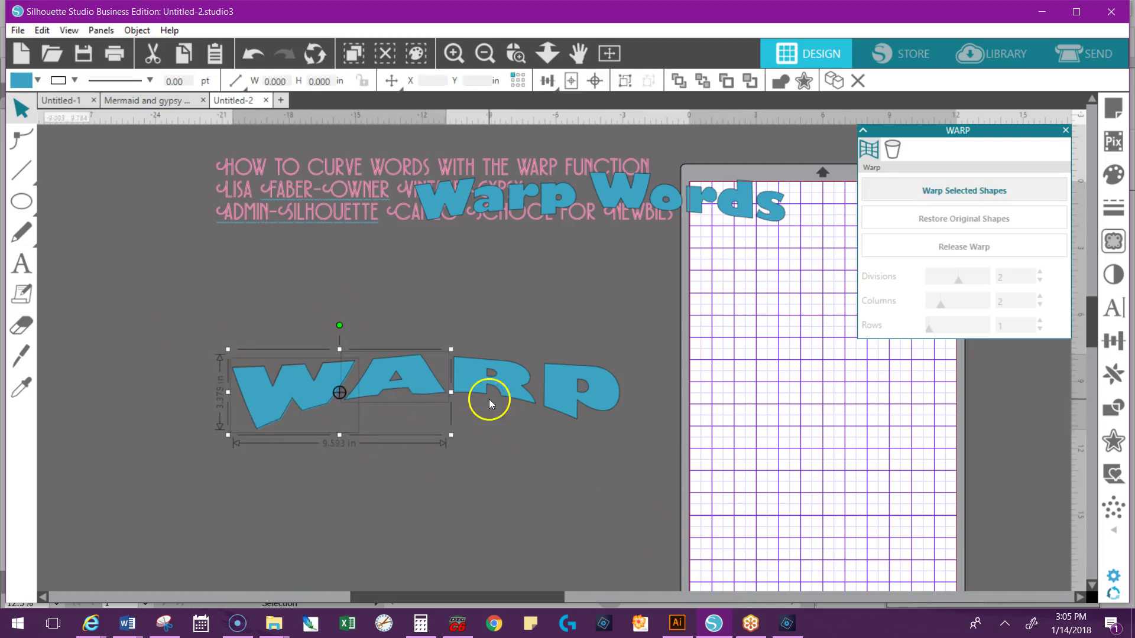
pyautogui.keyDown('shift'); pyautogui.click(521, 402); pyautogui.keyUp('shift')
pyautogui.keyDown('shift'); pyautogui.click(582, 407); pyautogui.keyUp('shift')
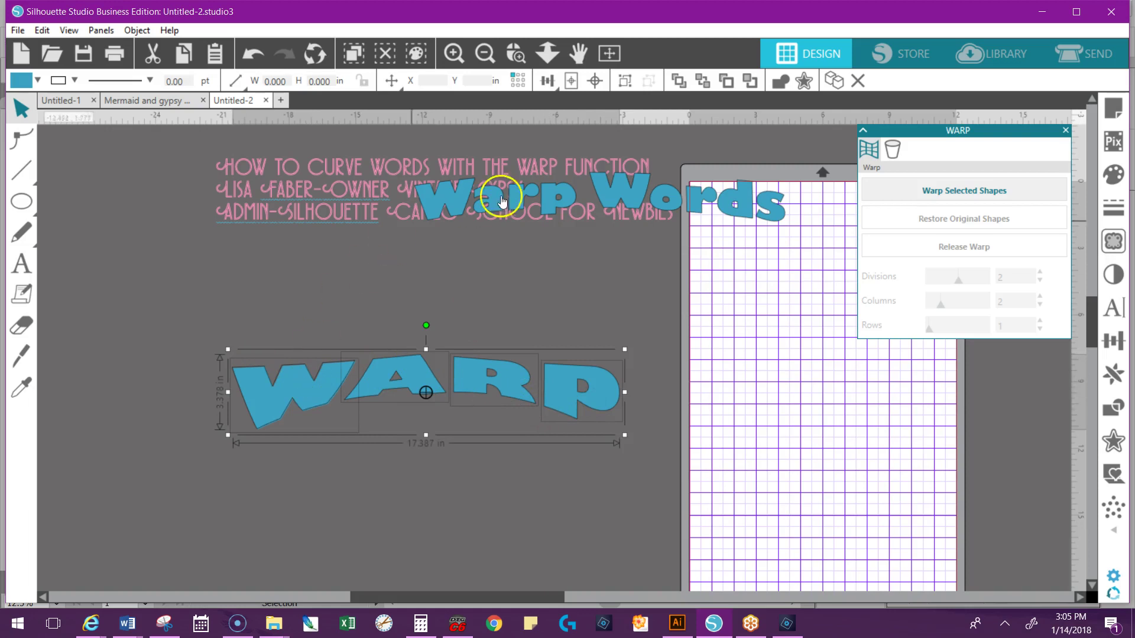
pyautogui.click(636, 481)
pyautogui.moveTo(573, 405); pyautogui.dragTo(557, 355)
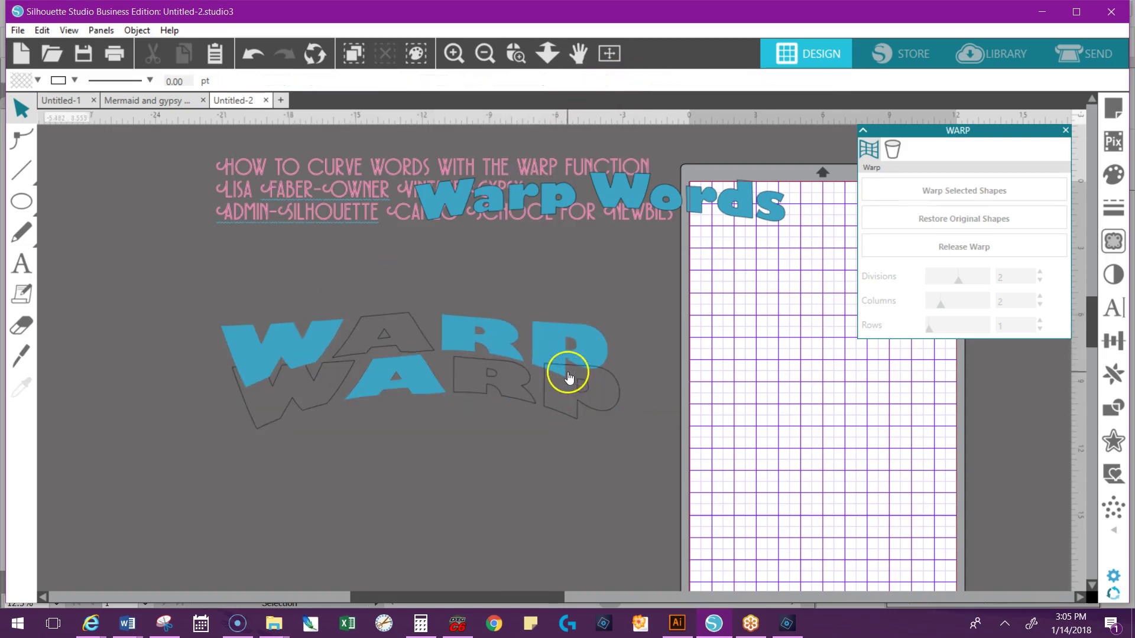
pyautogui.hotkey('ctrl', 'z')
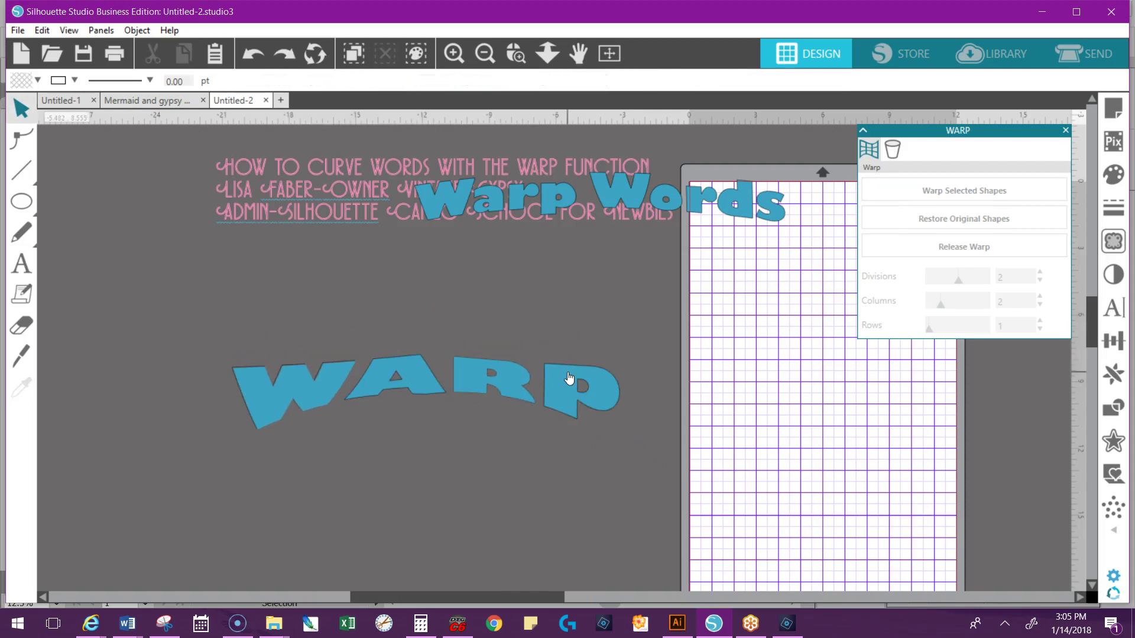
# Step: Nudge WARP up slightly and move 'Warp Words' down to sit just above it
pyautogui.click(362, 324)
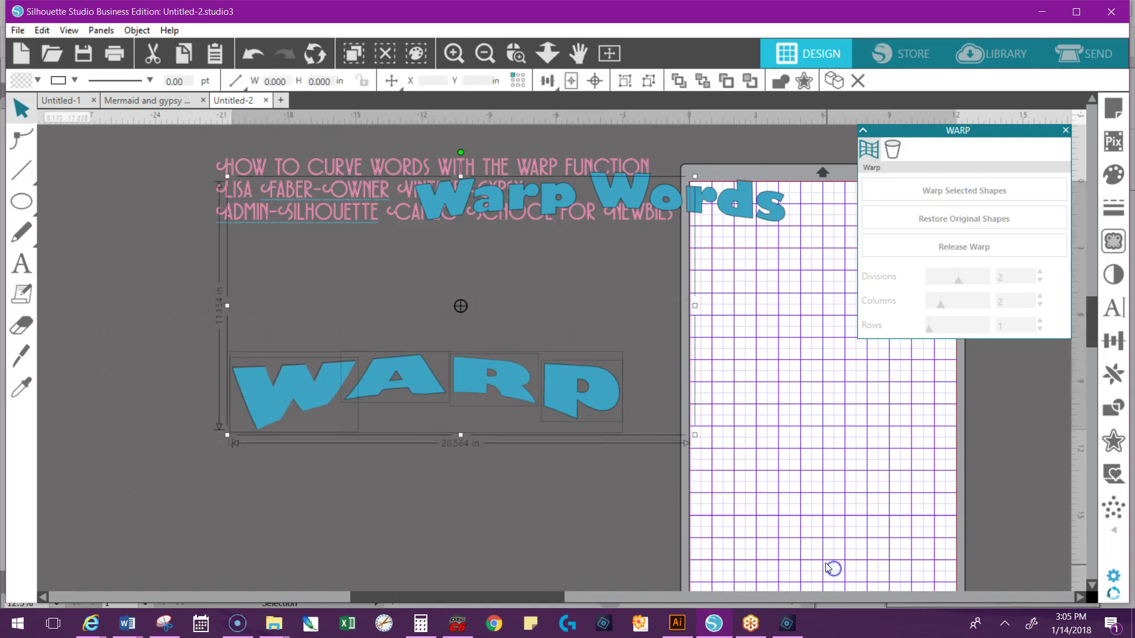
pyautogui.click(706, 533)
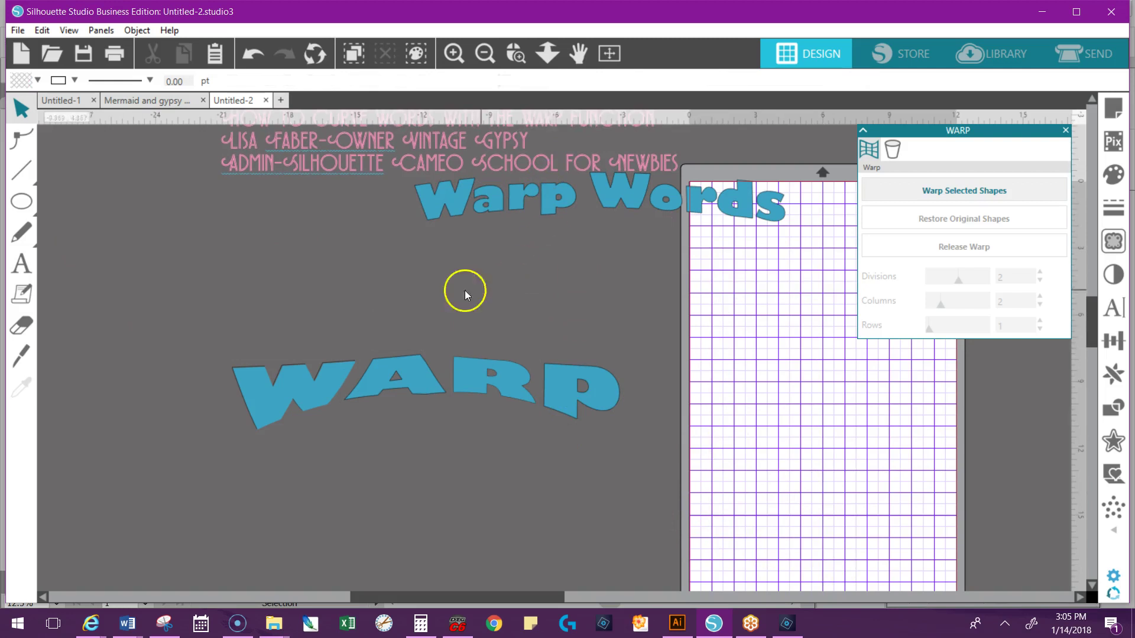
pyautogui.moveTo(465, 290); pyautogui.dragTo(735, 540)
pyautogui.moveTo(526, 373); pyautogui.dragTo(511, 316)
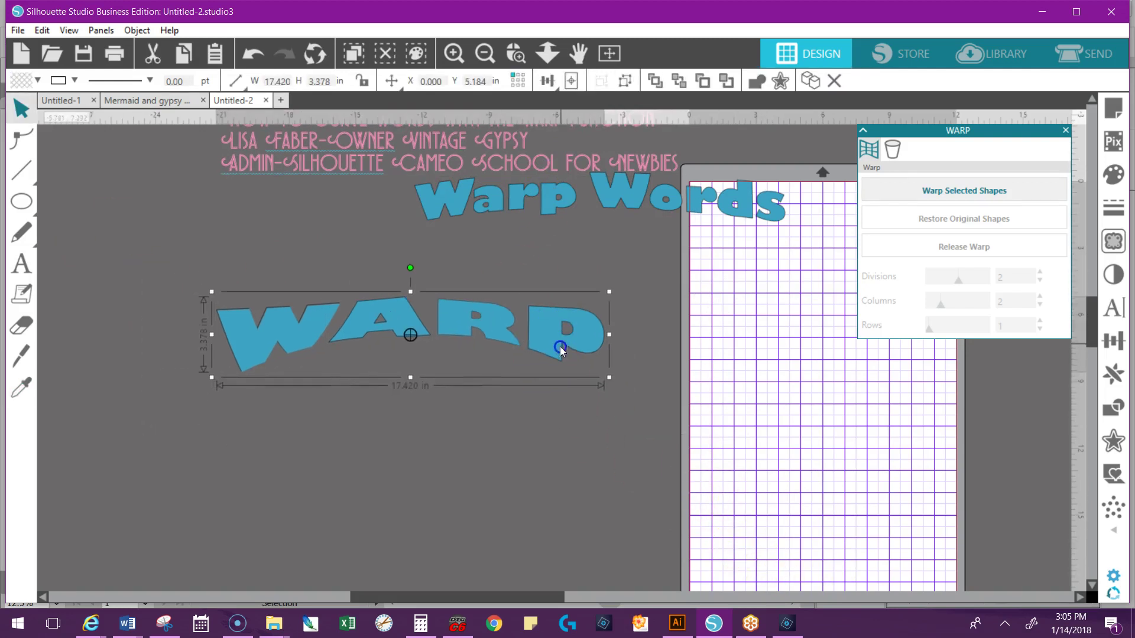
pyautogui.click(566, 423)
pyautogui.moveTo(525, 219); pyautogui.dragTo(348, 260)
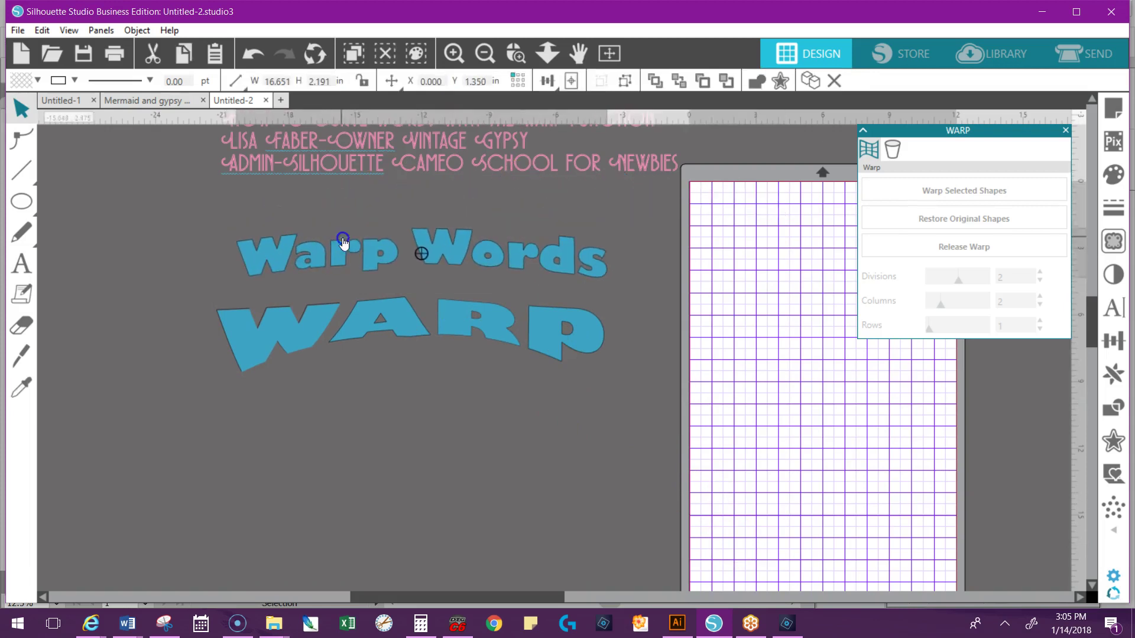